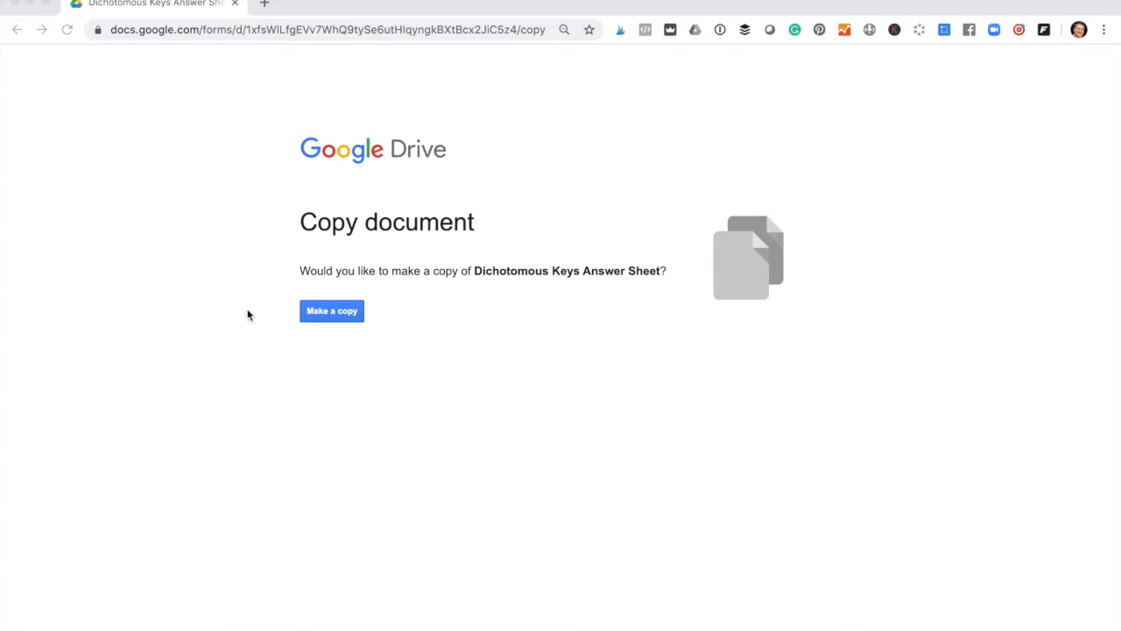
Step: Make a copy of the Dichotomous Keys Answer Sheet form and restore its missing file upload folders
click(317, 317)
click(328, 320)
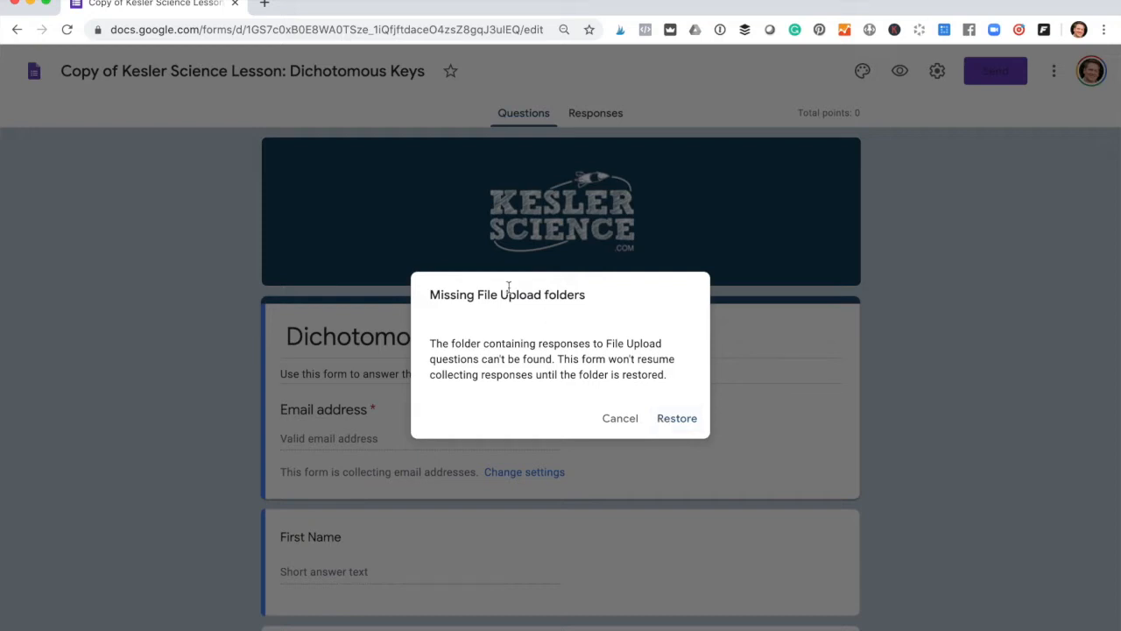
click(685, 420)
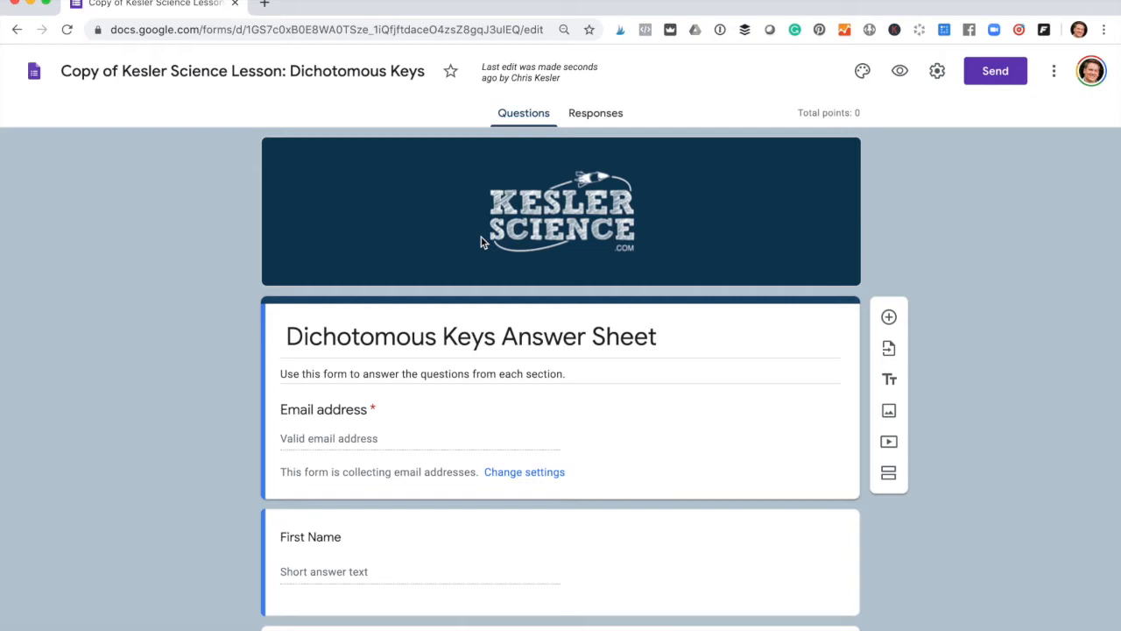
Step: Review the form's general and quiz settings, including grade release and what respondents can see, and save them
click(936, 72)
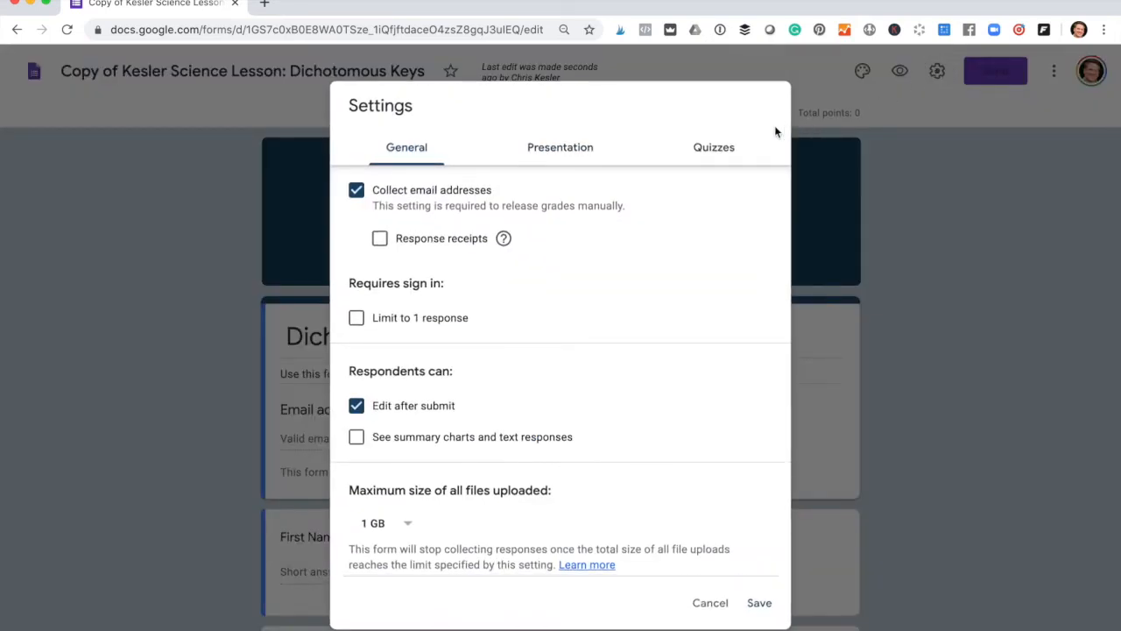
click(726, 152)
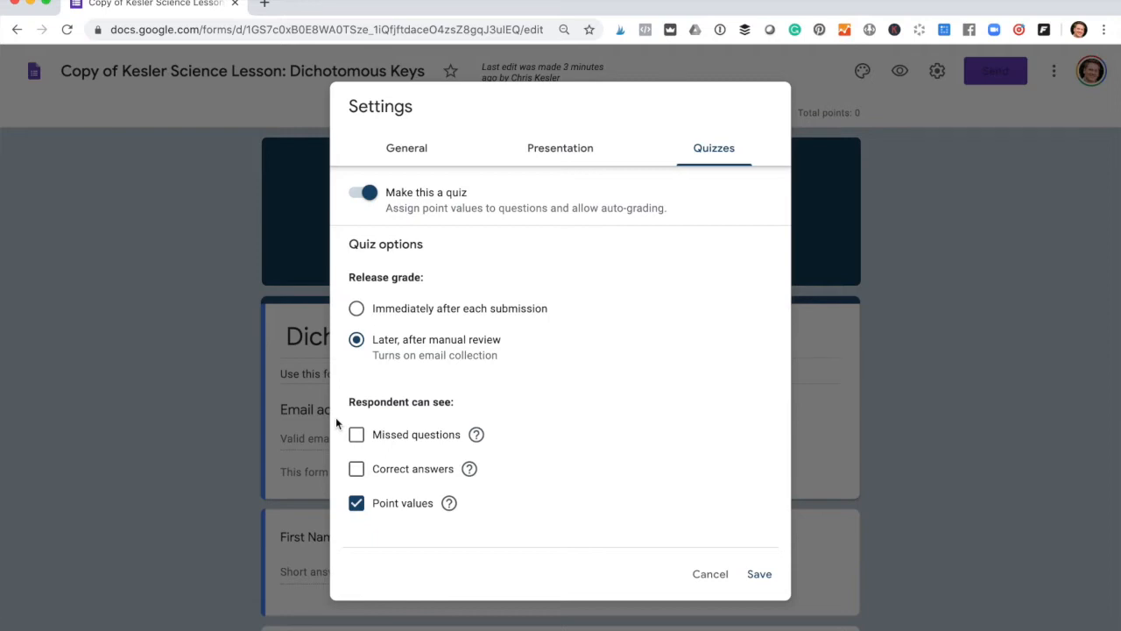
click(758, 574)
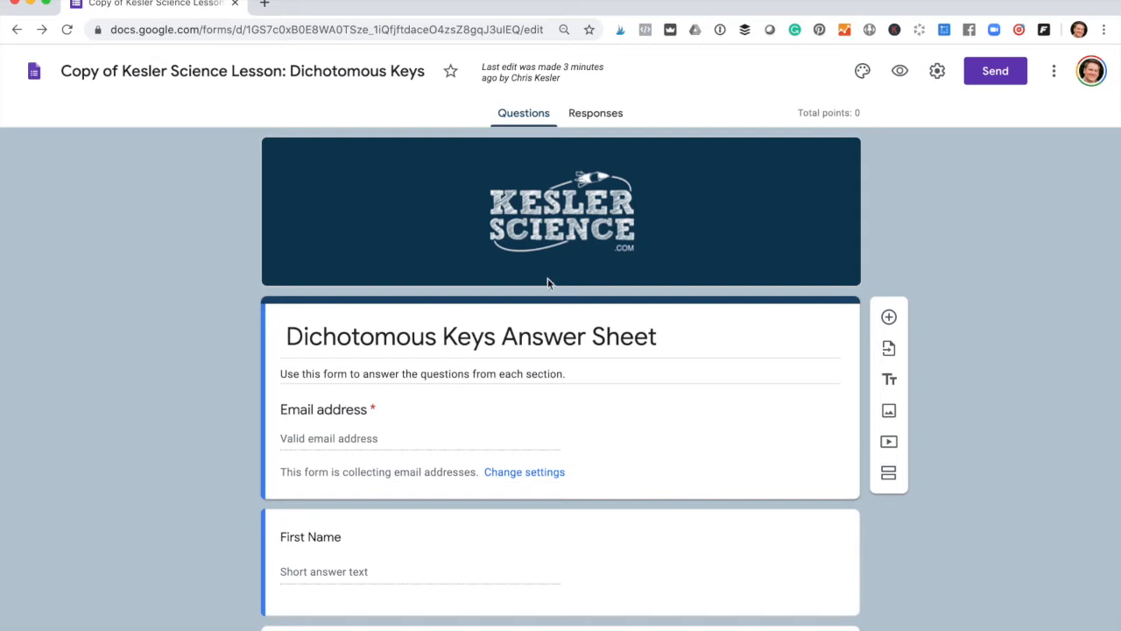
Step: Make the First Name question required
scroll(545, 282, down, 1)
scroll(544, 288, down, 3)
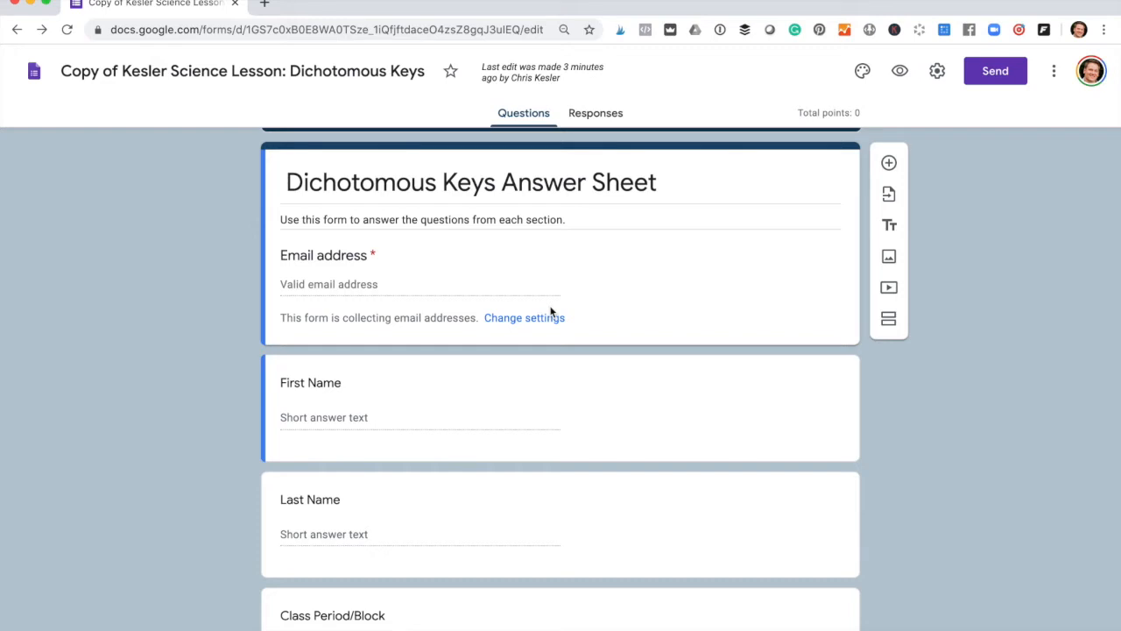
scroll(547, 325, down, 2)
click(547, 325)
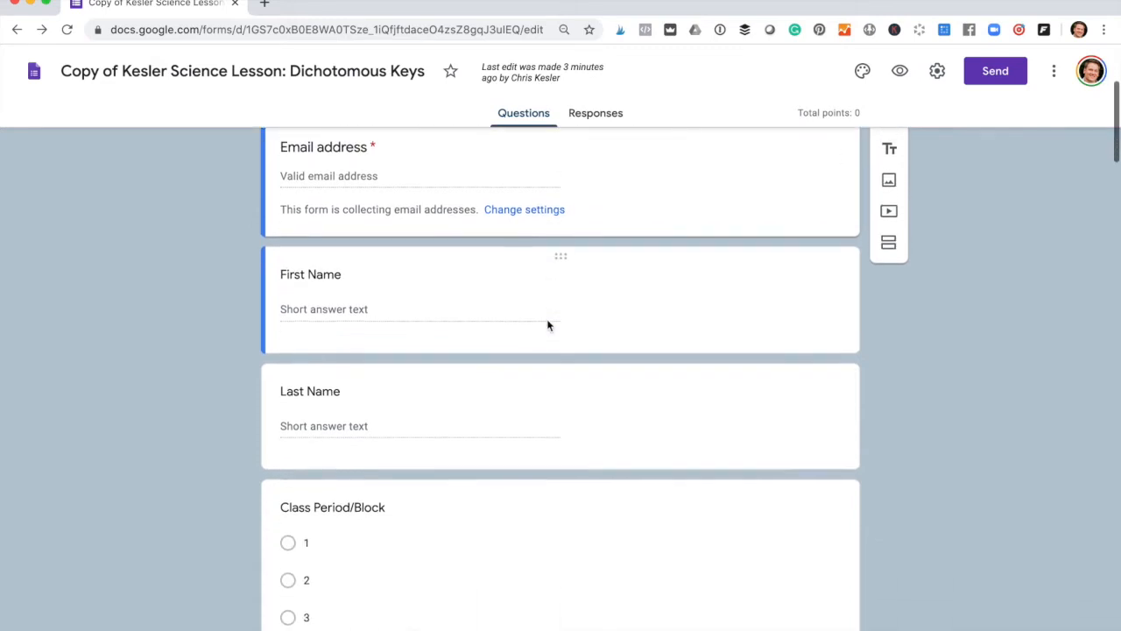
click(598, 288)
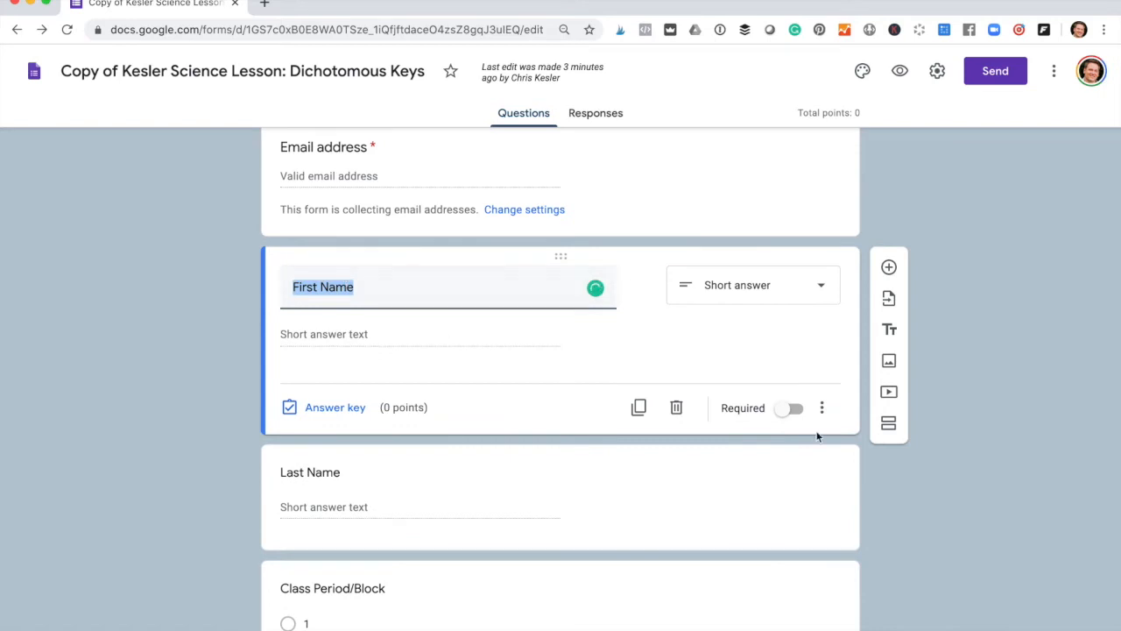
click(796, 411)
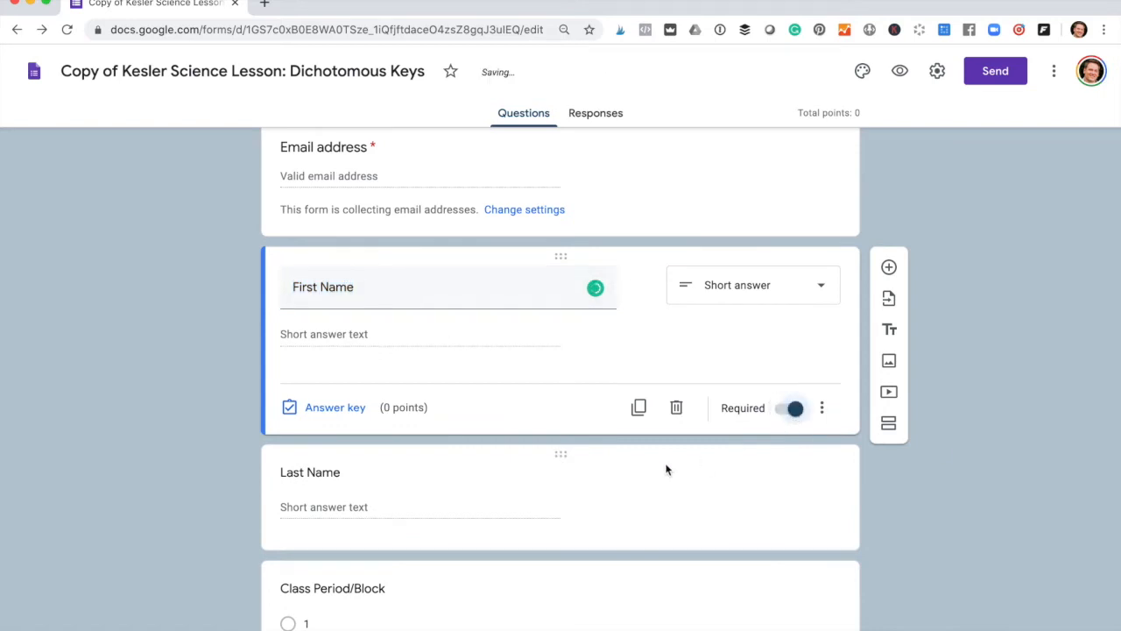
Step: Make the Last Name and Class Period/Block questions required
scroll(666, 465, down, 2)
click(556, 332)
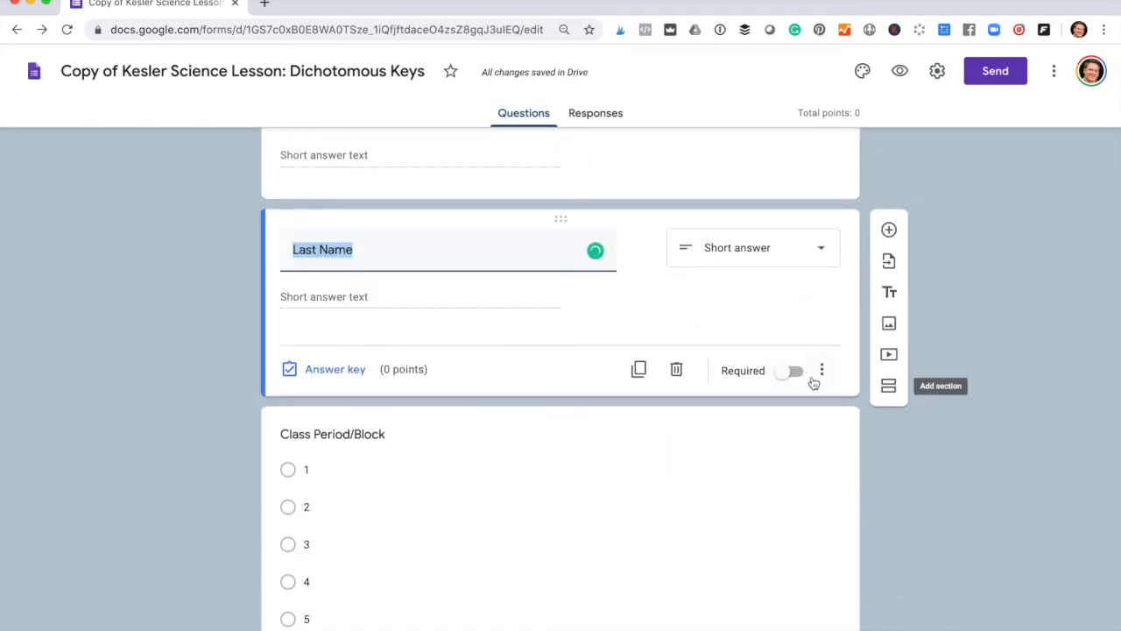
click(803, 377)
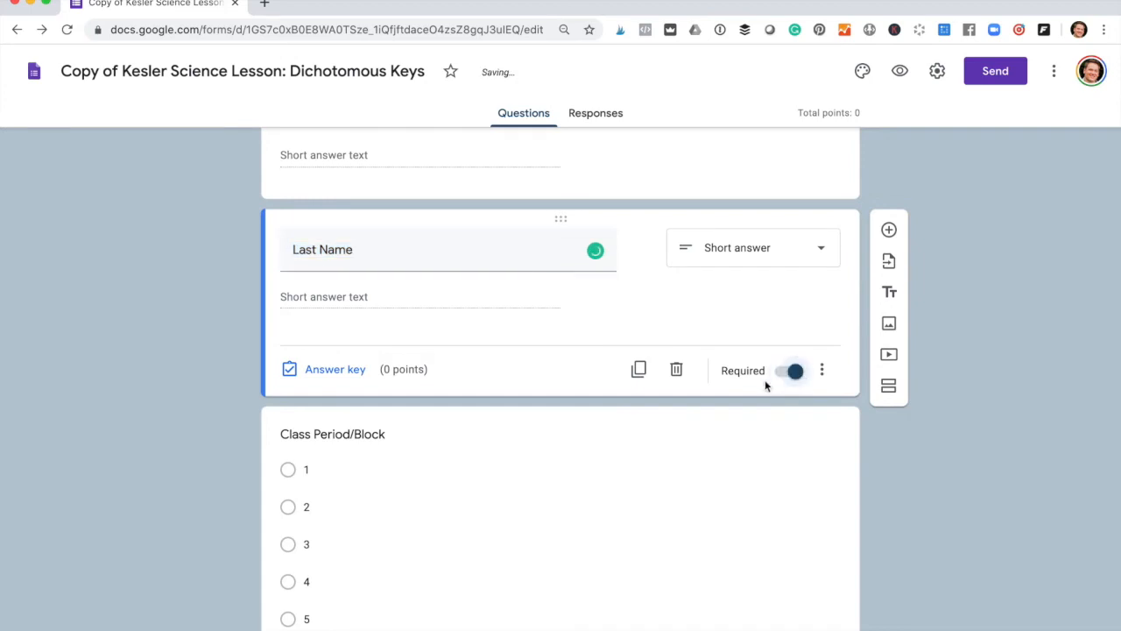
scroll(744, 403, down, 2)
click(745, 403)
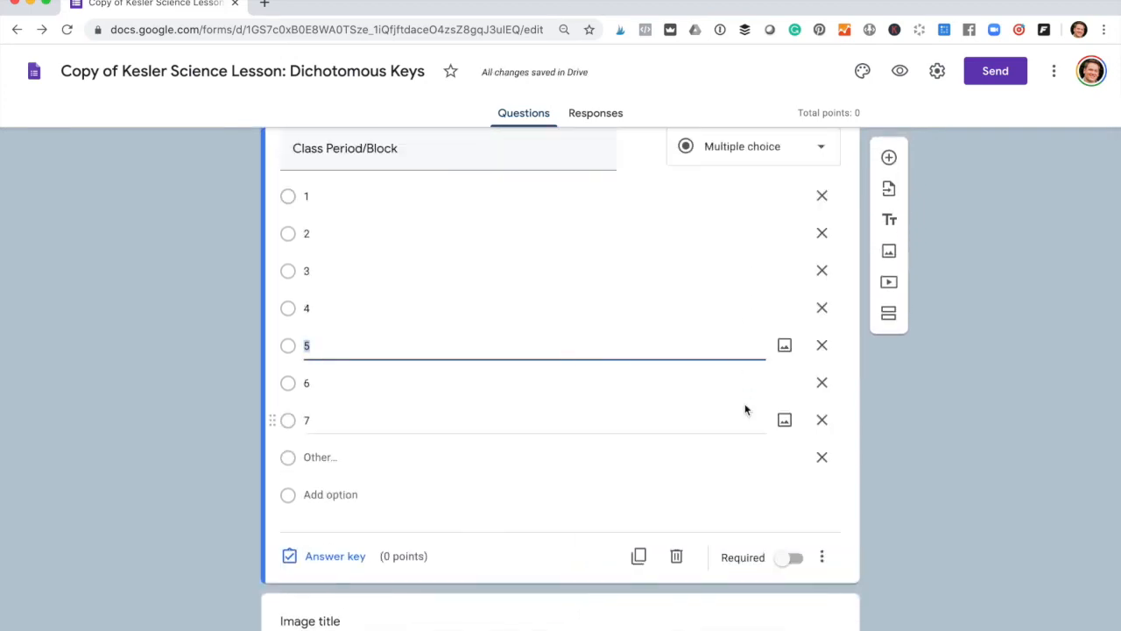
click(795, 557)
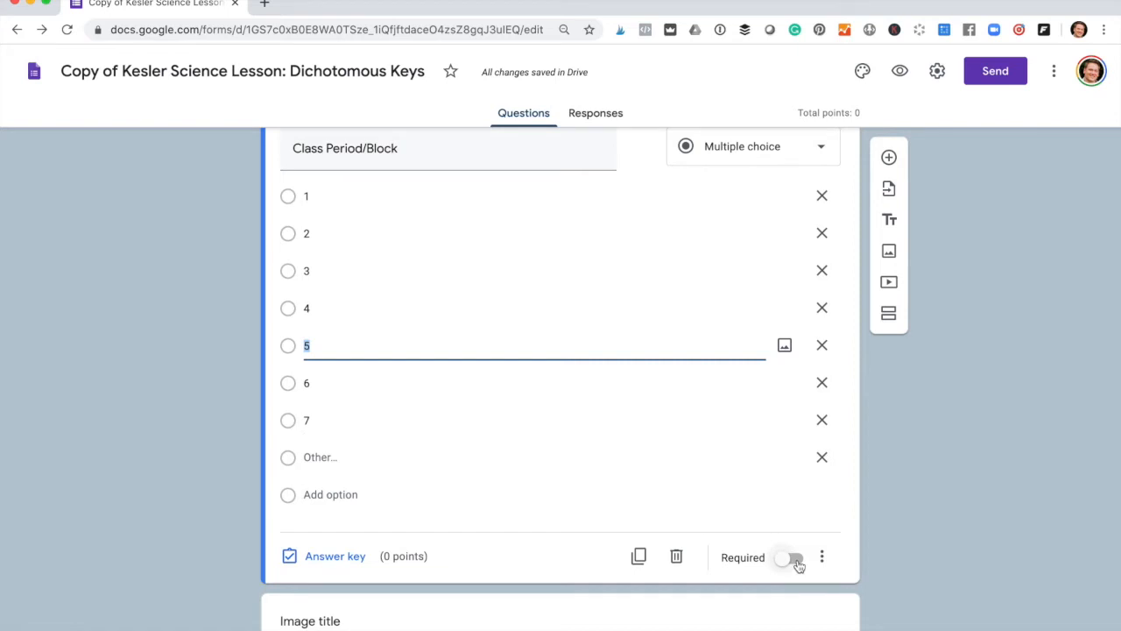
Step: Look over the name and class period questions and inspect the answer key and point value of First Name
scroll(651, 420, up, 5)
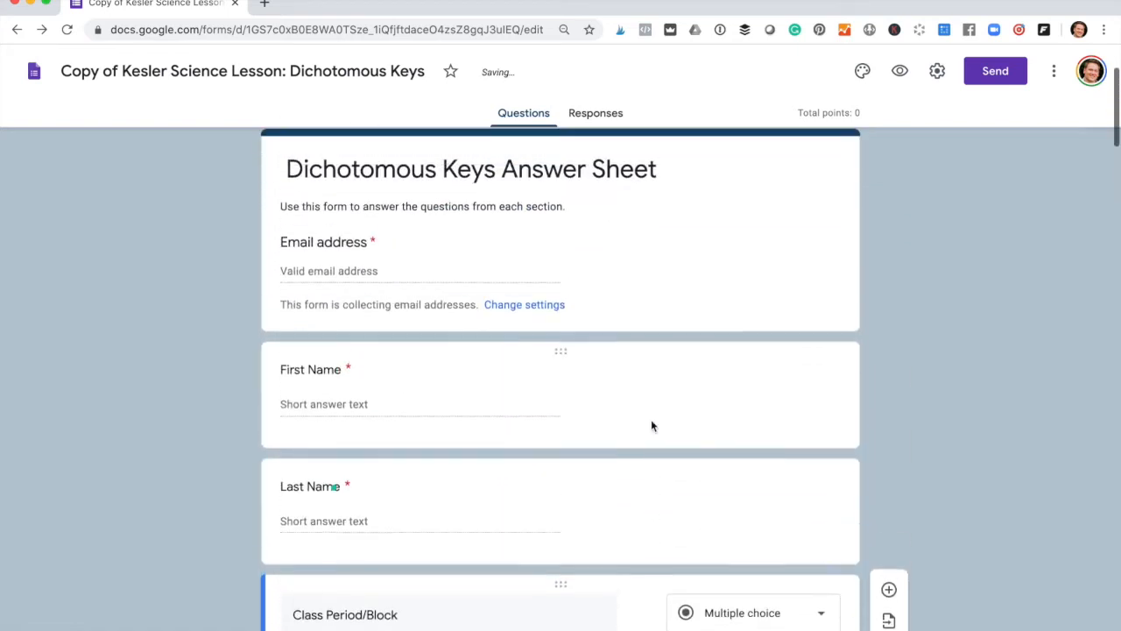
scroll(650, 420, down, 1)
scroll(652, 426, down, 5)
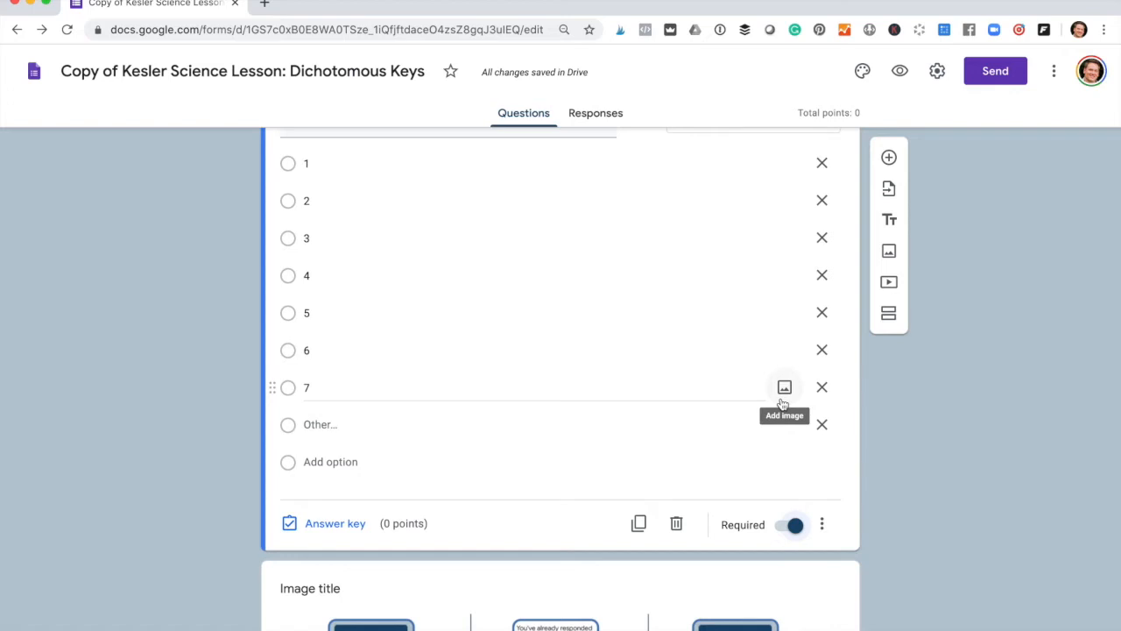
scroll(782, 403, up, 6)
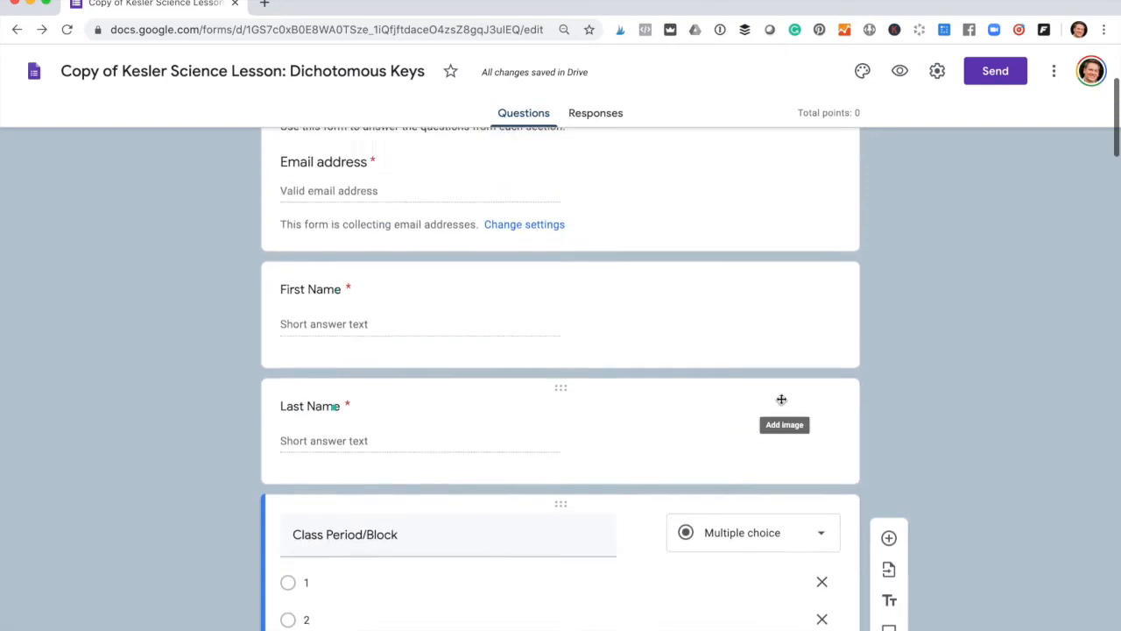
scroll(781, 401, down, 3)
scroll(782, 405, down, 3)
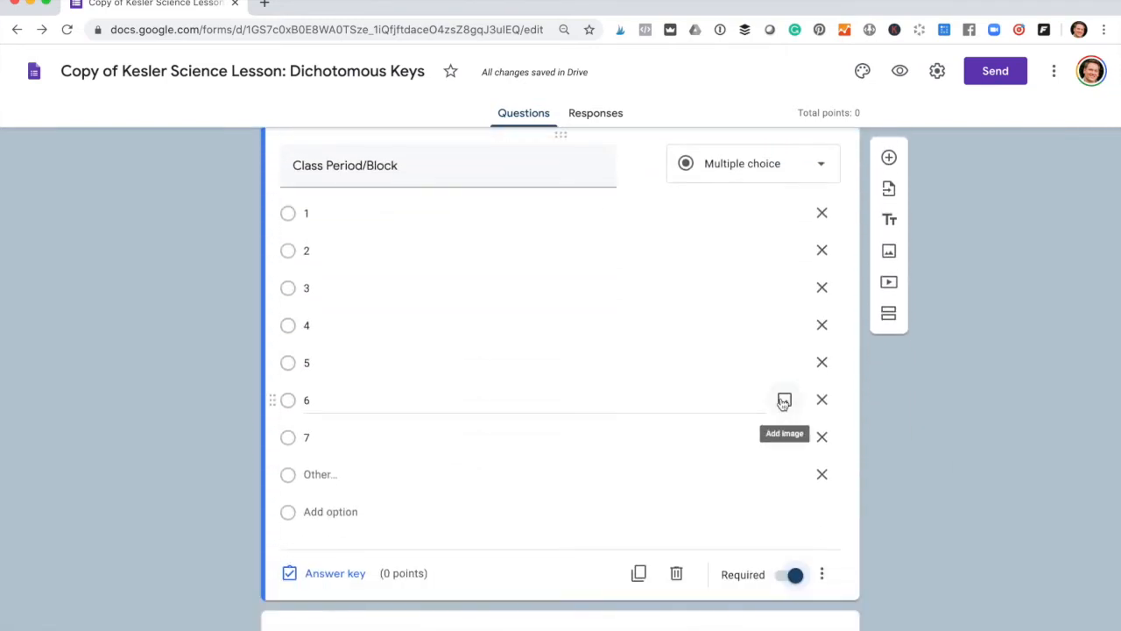
scroll(782, 401, up, 3)
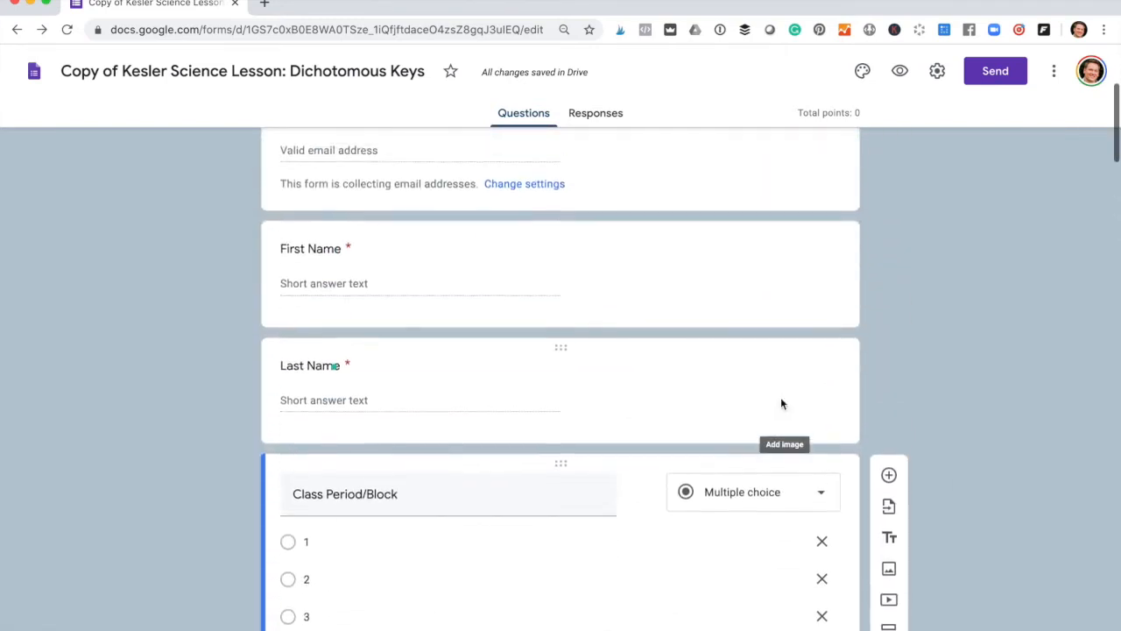
click(357, 324)
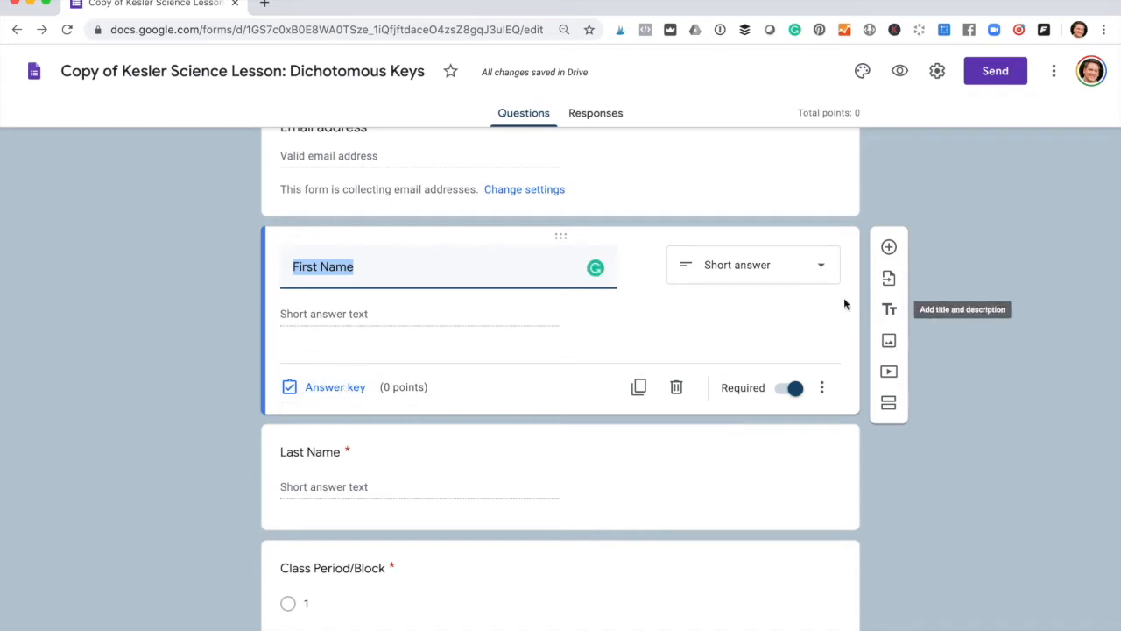
click(330, 388)
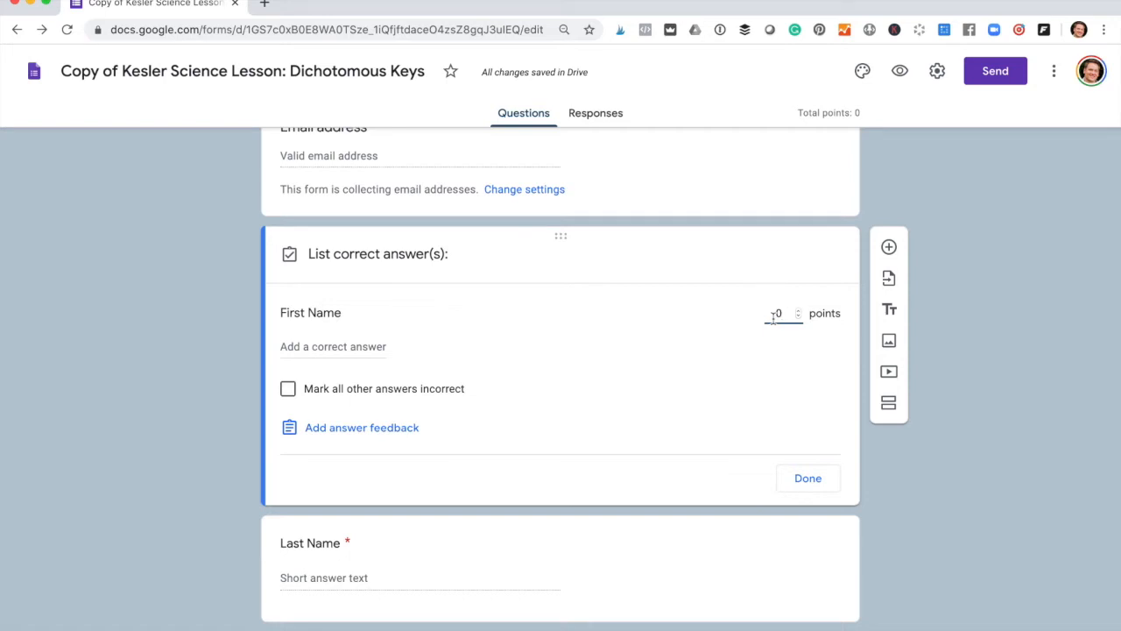
click(809, 478)
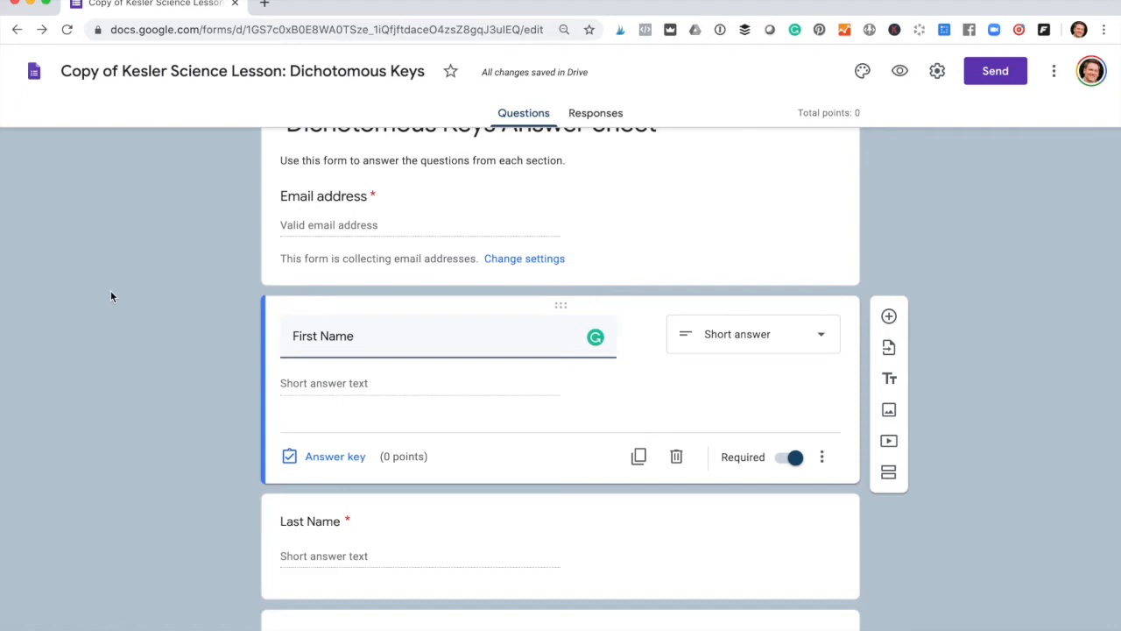
Step: In the answer key of Question #4, assign 5 points and mark "accepted" as the correct answer
scroll(111, 294, down, 13)
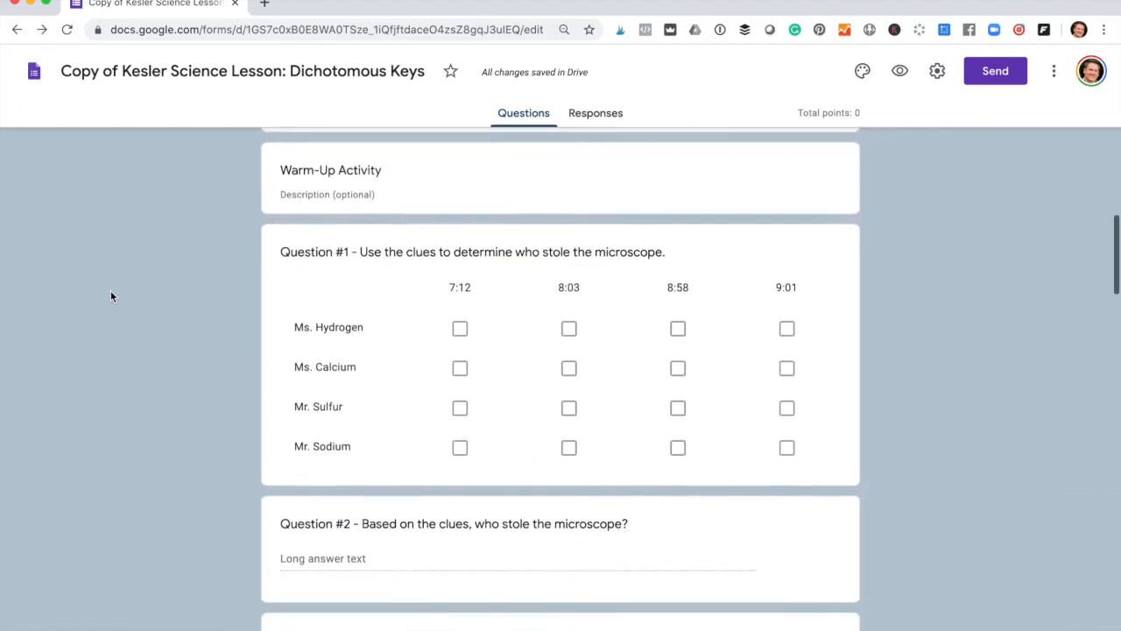
scroll(111, 296, down, 8)
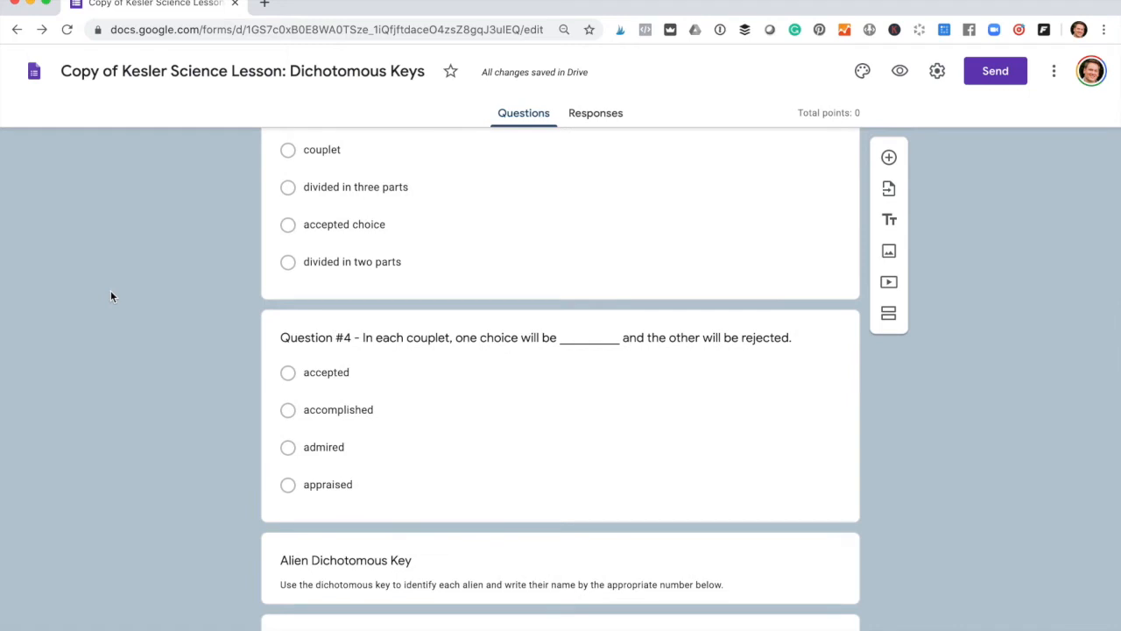
scroll(352, 368, down, 1)
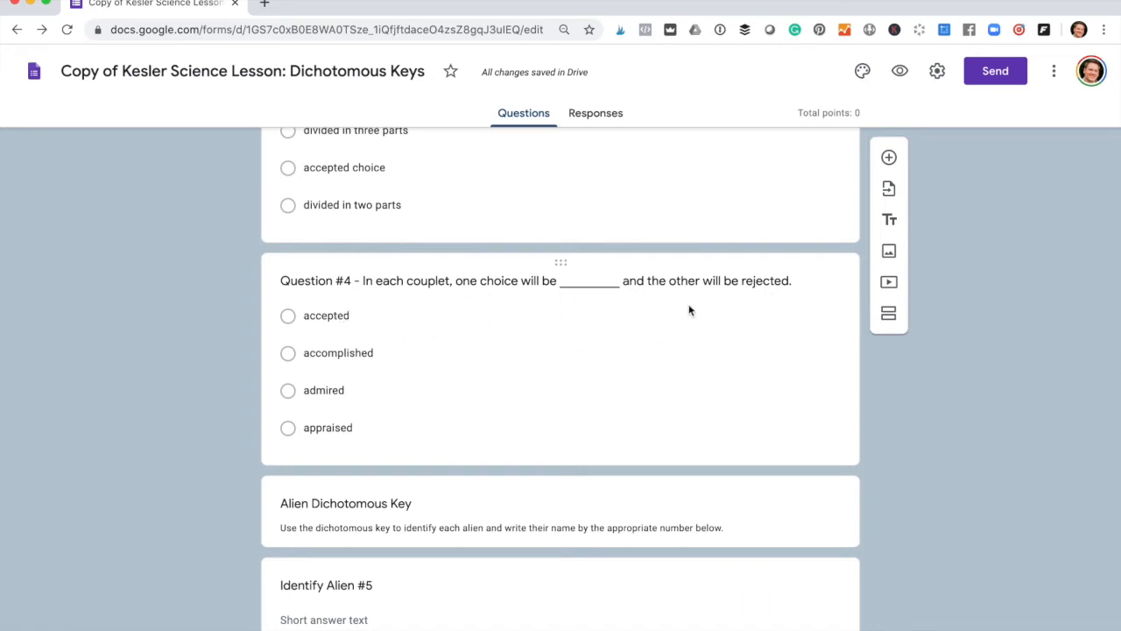
click(450, 390)
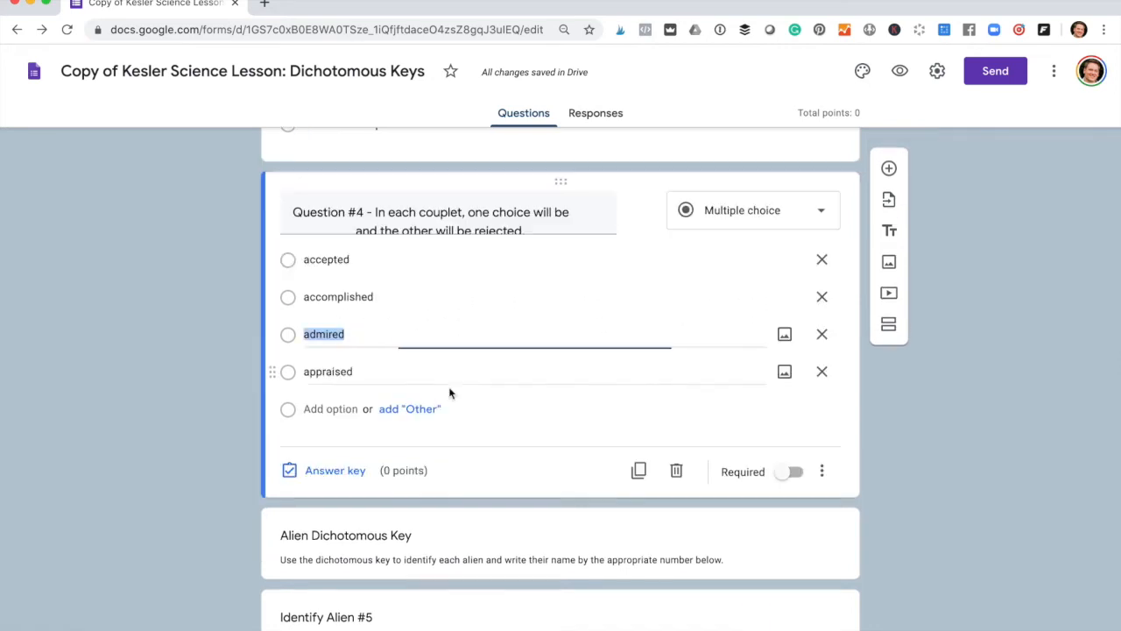
click(307, 472)
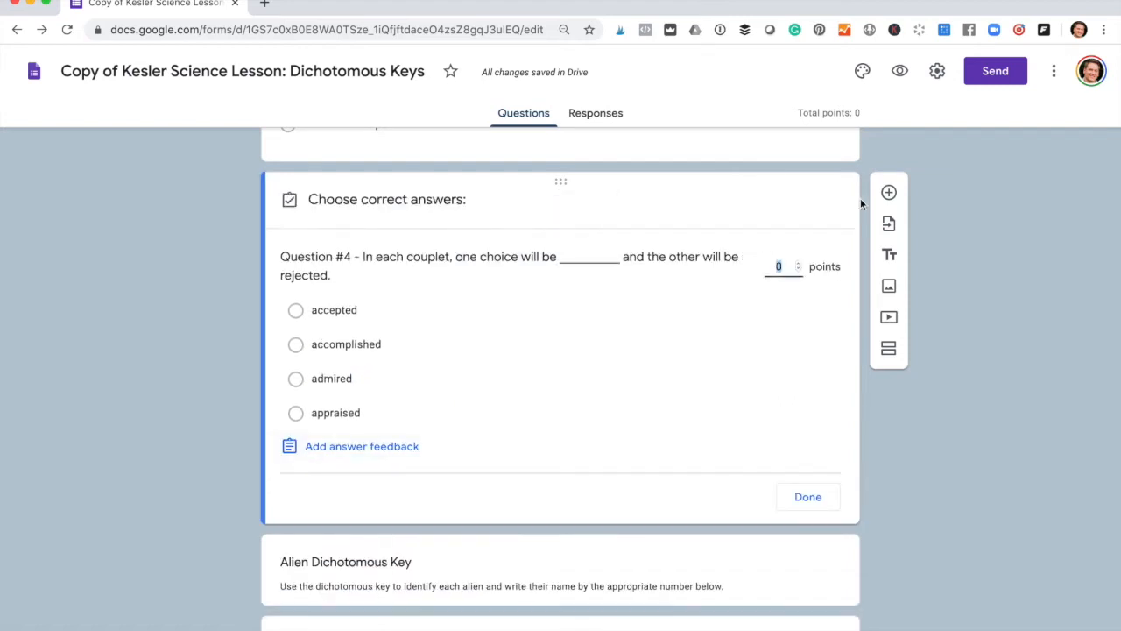
text(56)
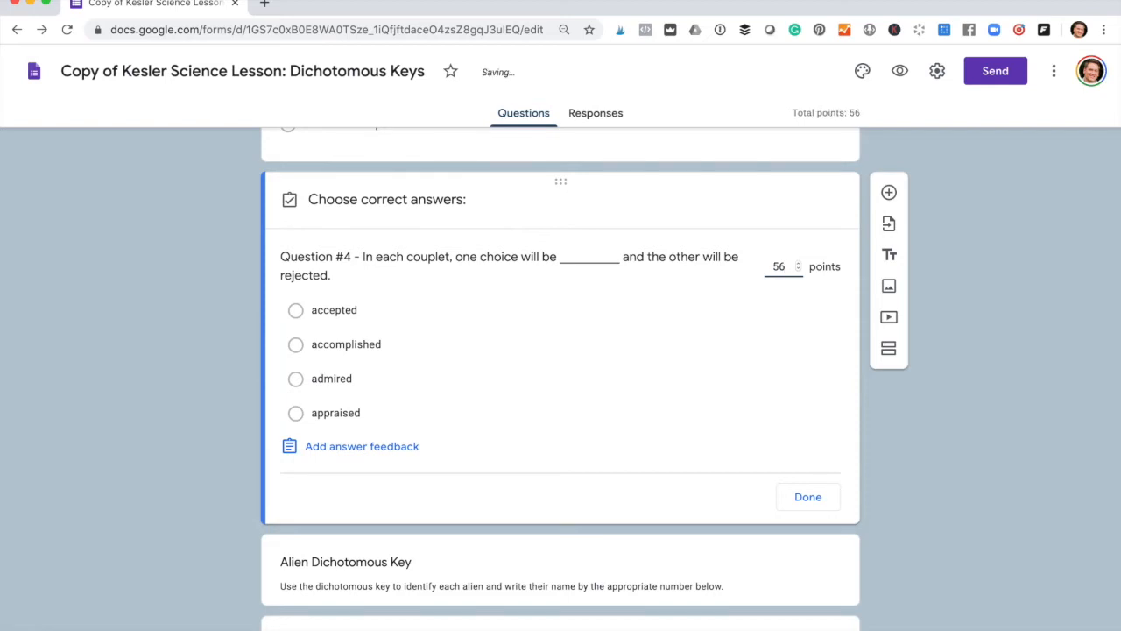
key(BackSpace)
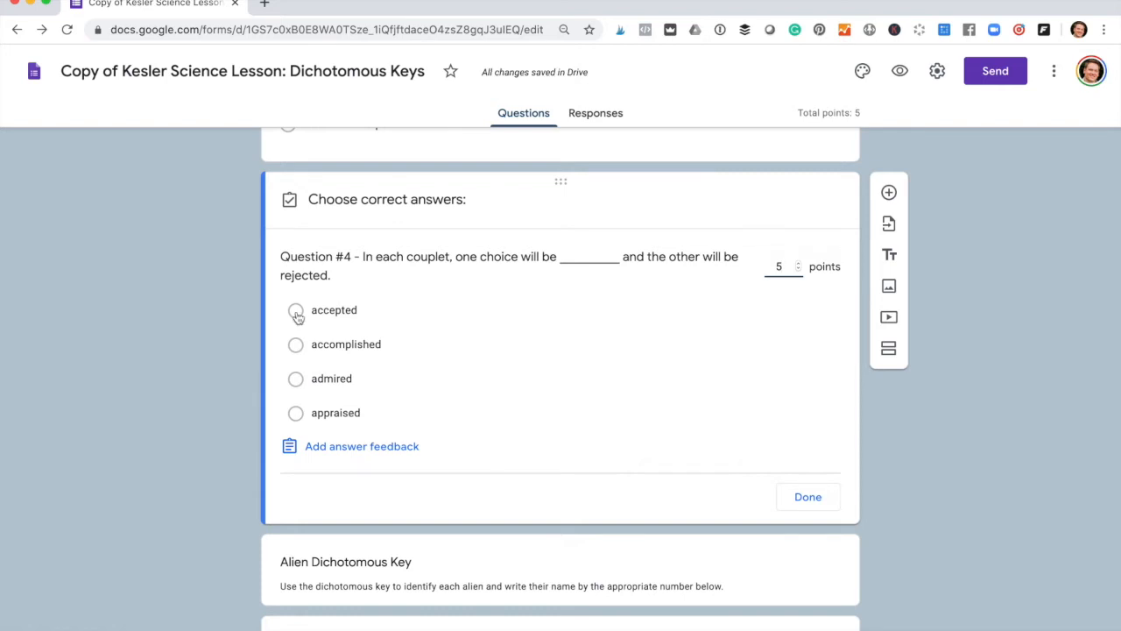
click(297, 314)
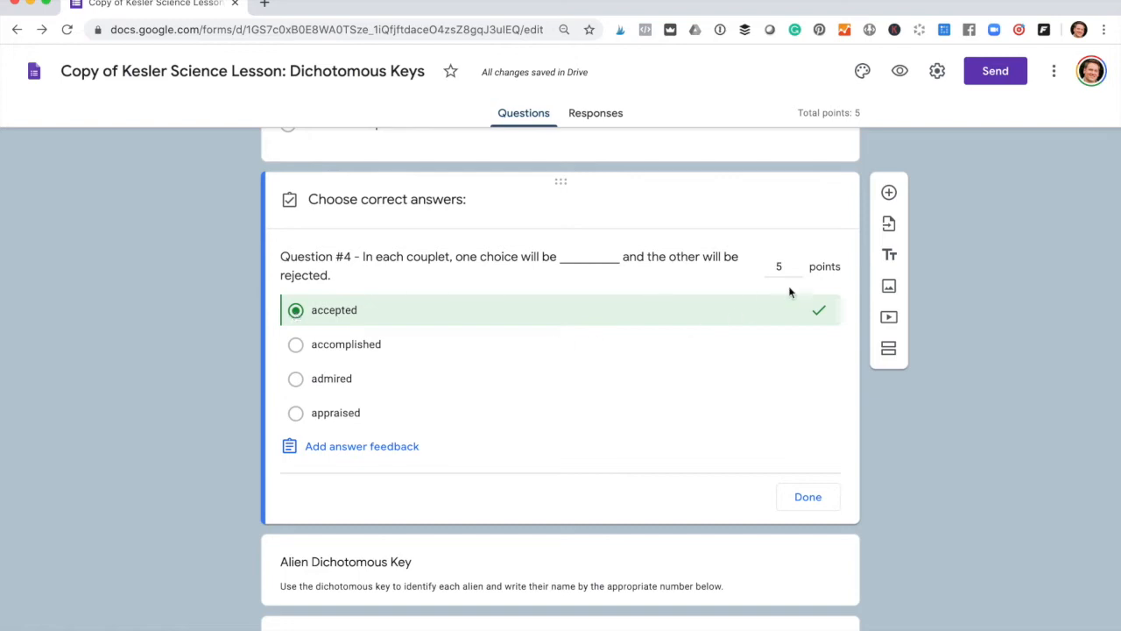
click(332, 448)
click(408, 209)
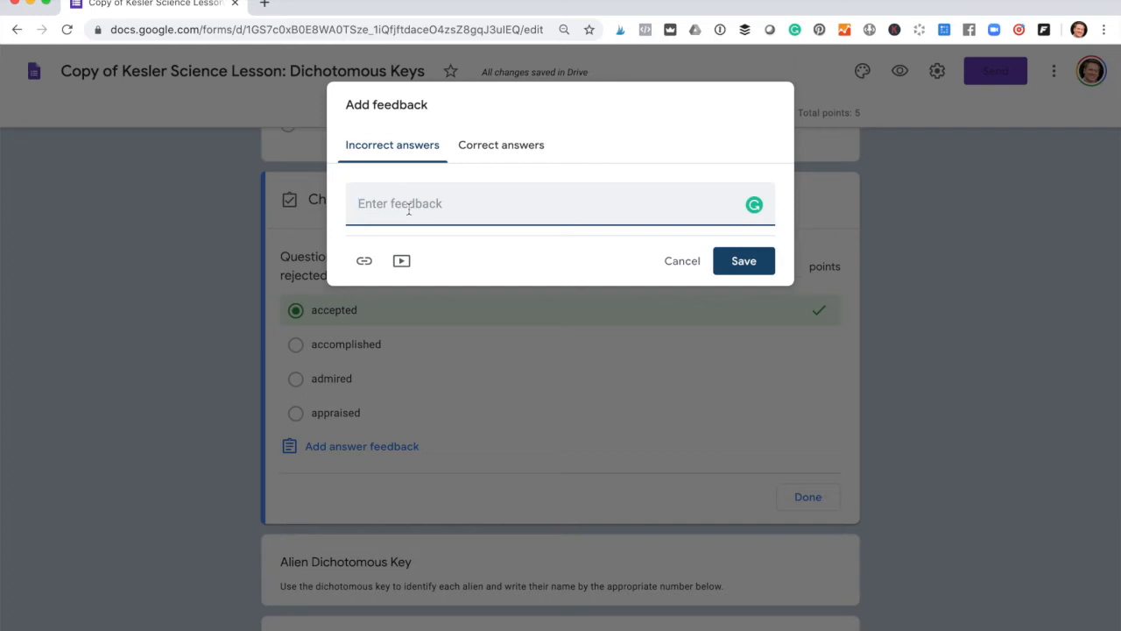
click(684, 261)
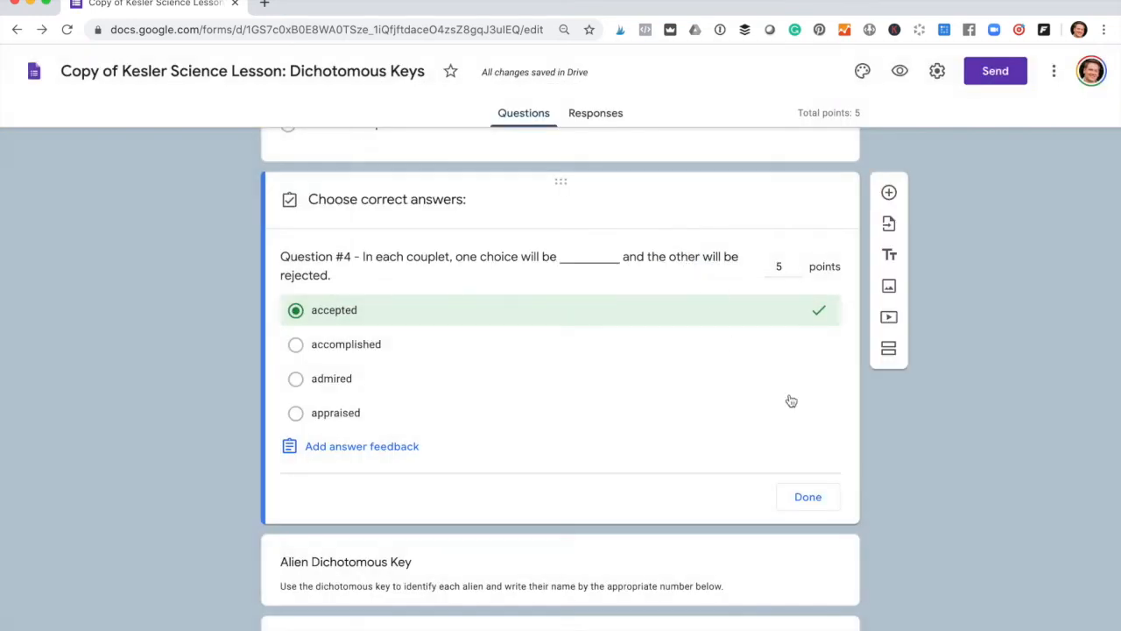
Step: Finish the answer key of Question #4 and check the question's marked answer and the items that follow it
click(806, 496)
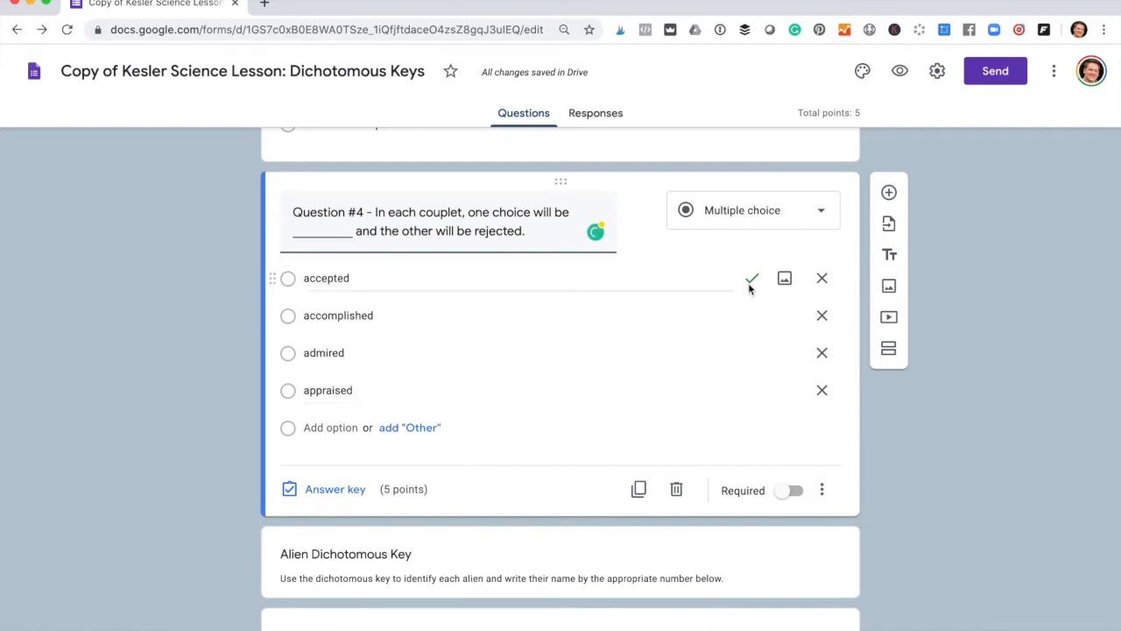
scroll(749, 289, up, 1)
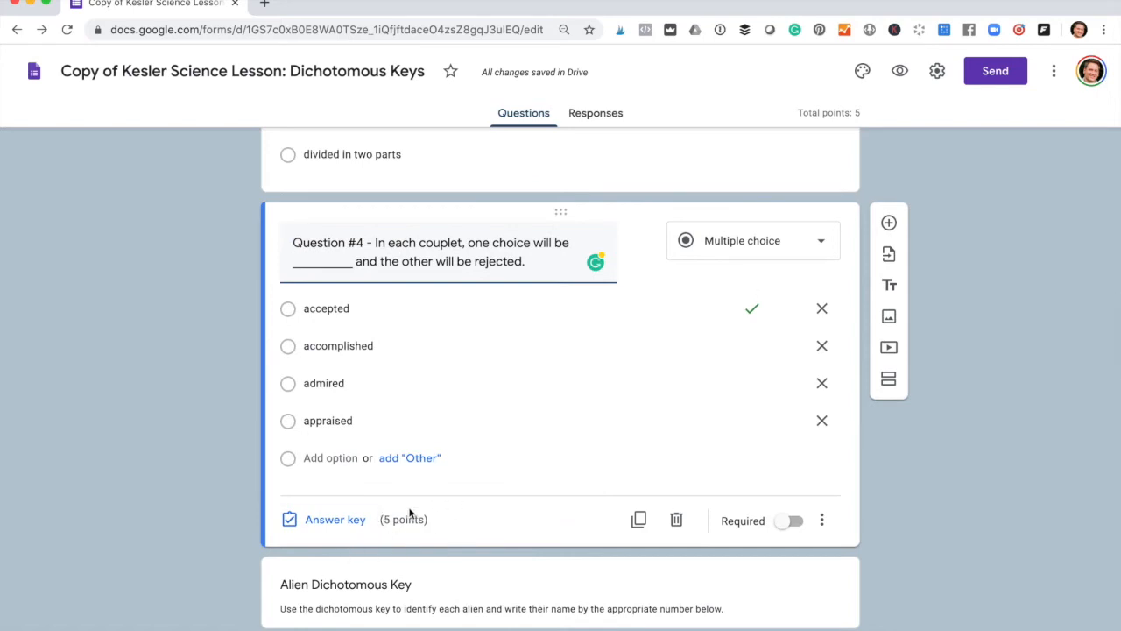
scroll(410, 514, down, 3)
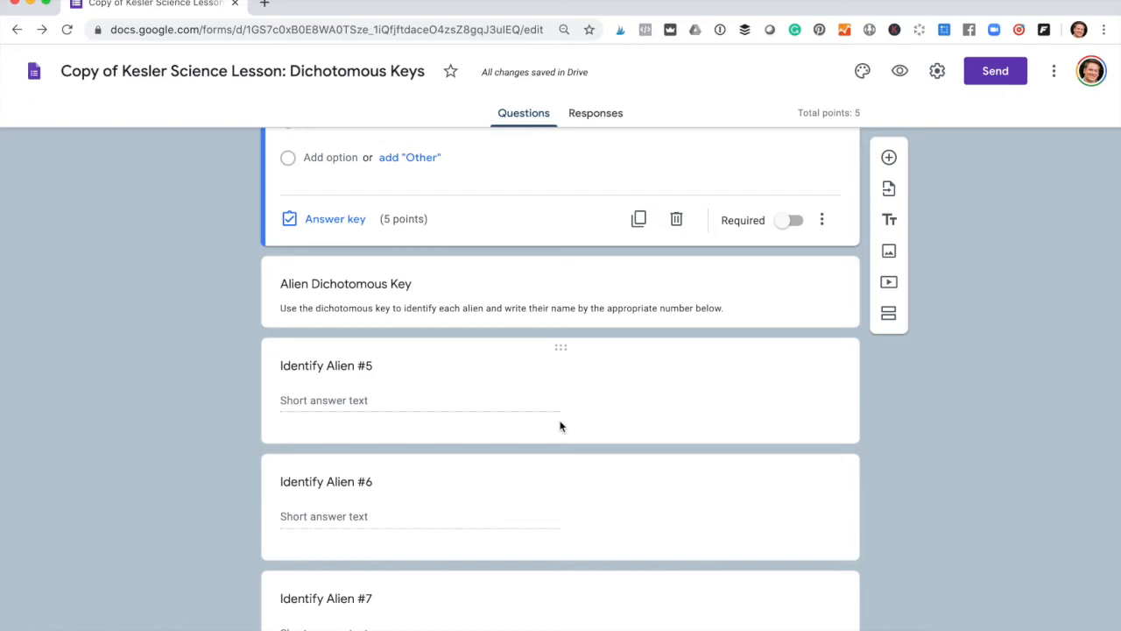
scroll(560, 427, up, 15)
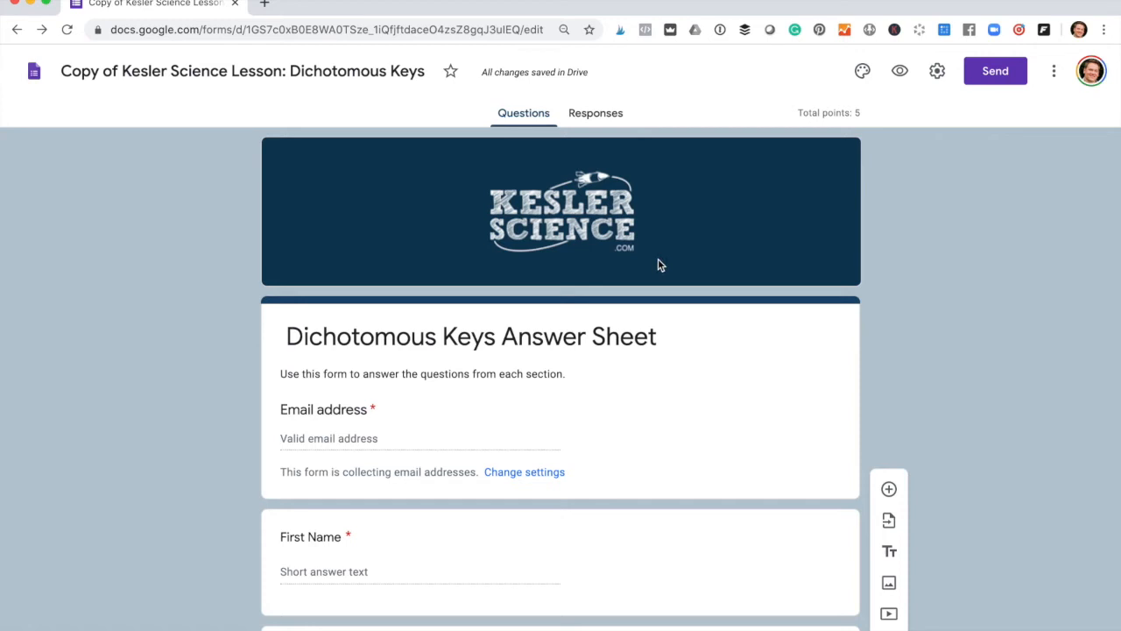
Step: Limit the form to 1 response per person in the saved general settings and restore the missing File Upload folder
click(936, 71)
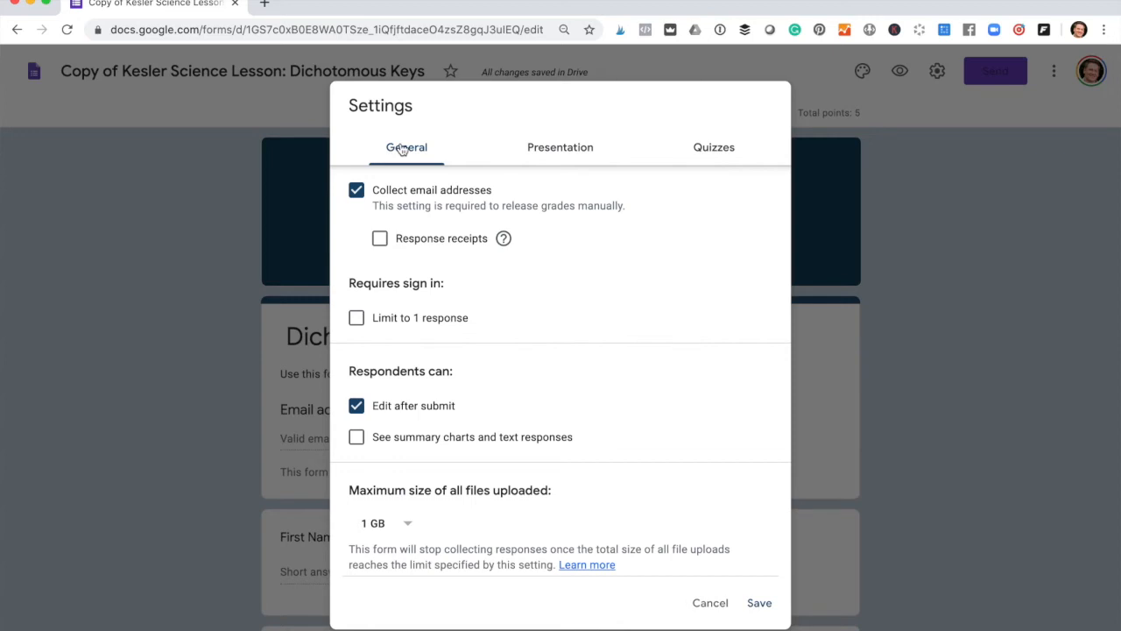
click(357, 320)
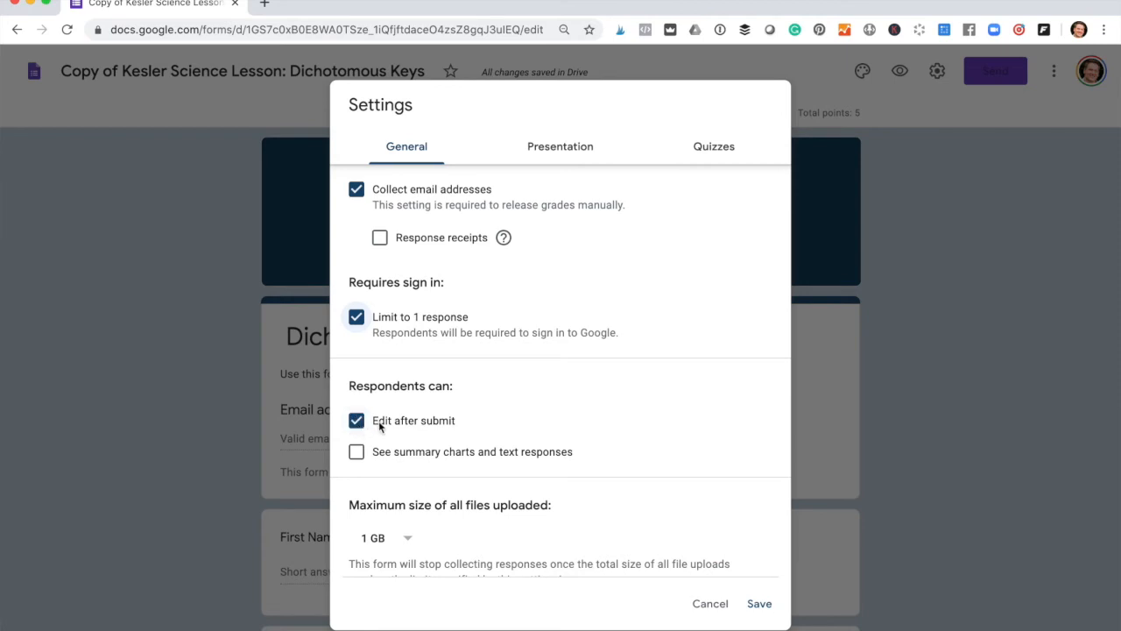
click(758, 603)
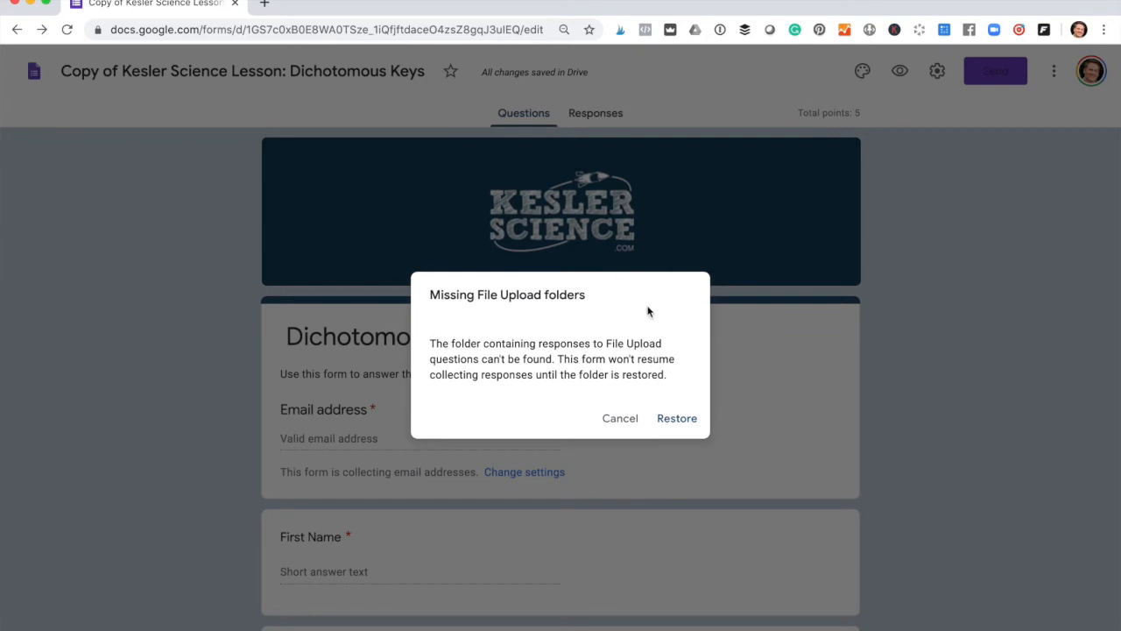
click(670, 420)
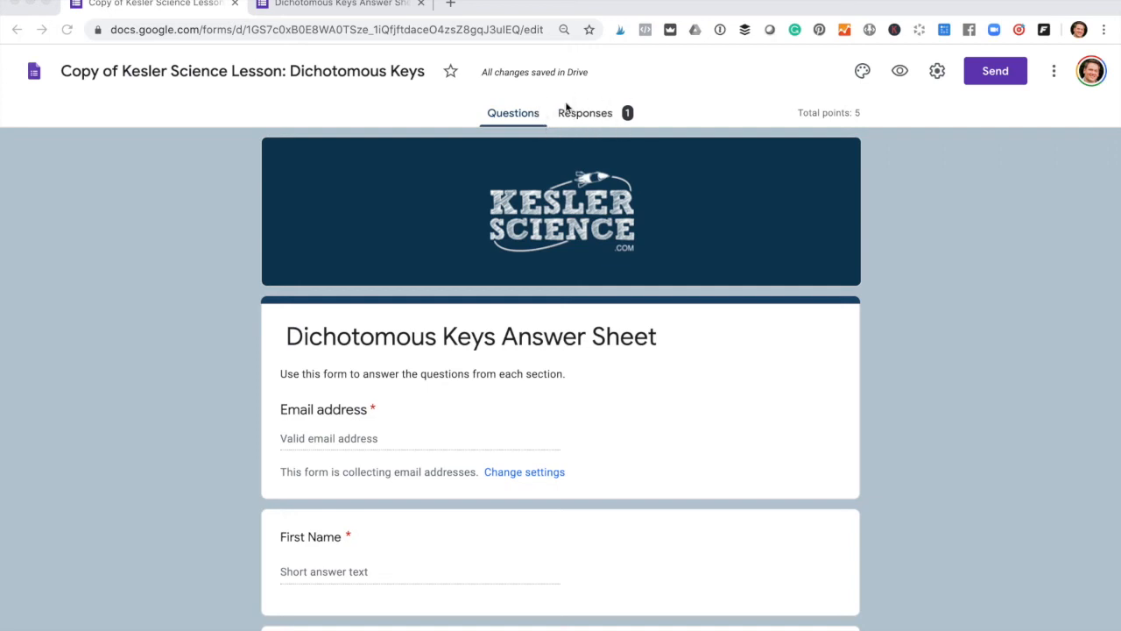
Step: Look over the form's responses in the summary view and in the individual view with its respondent selector
click(587, 115)
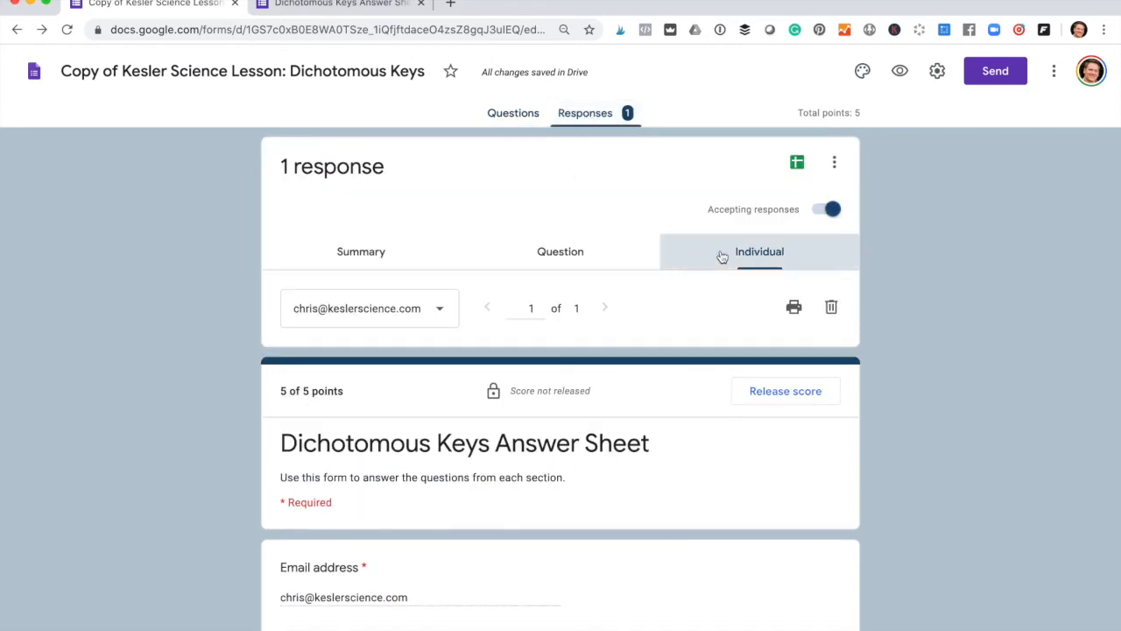
click(375, 263)
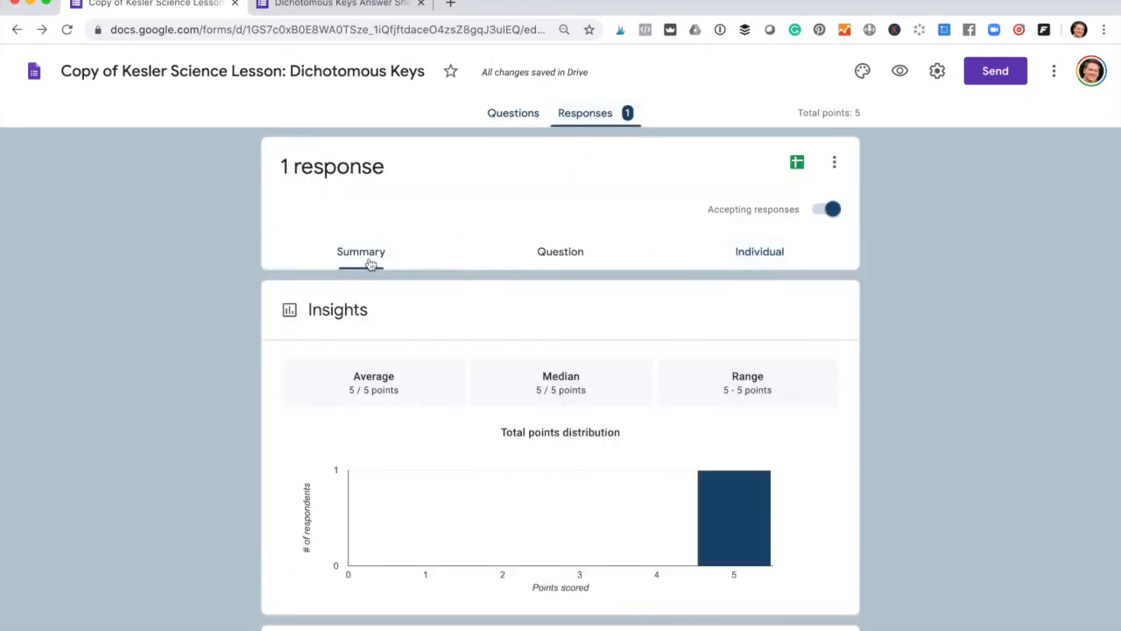
click(775, 254)
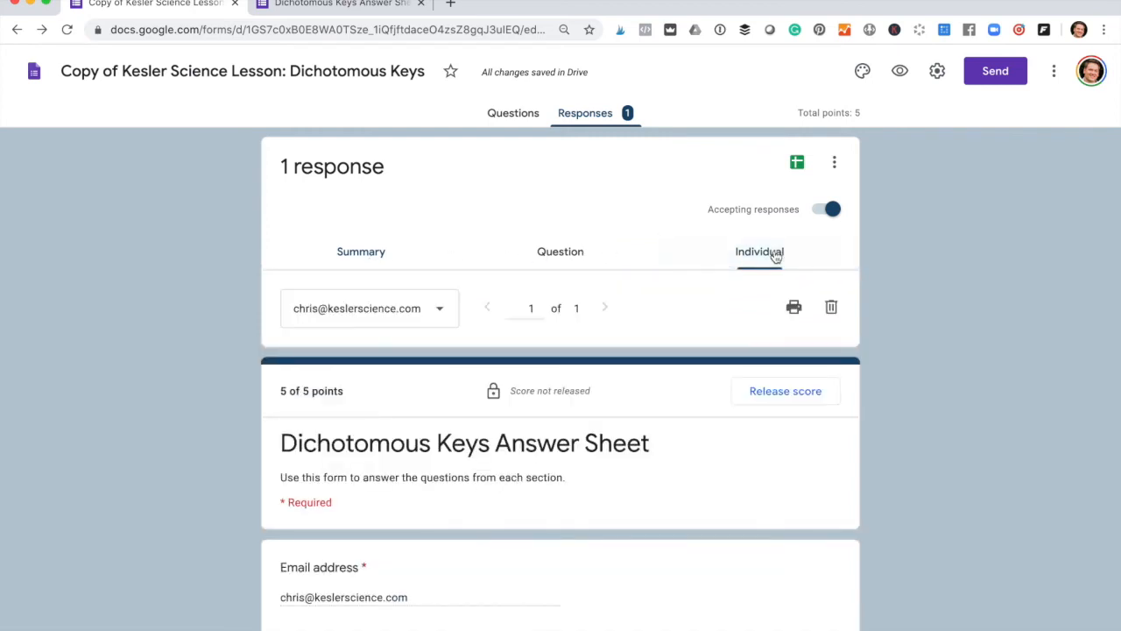
click(381, 314)
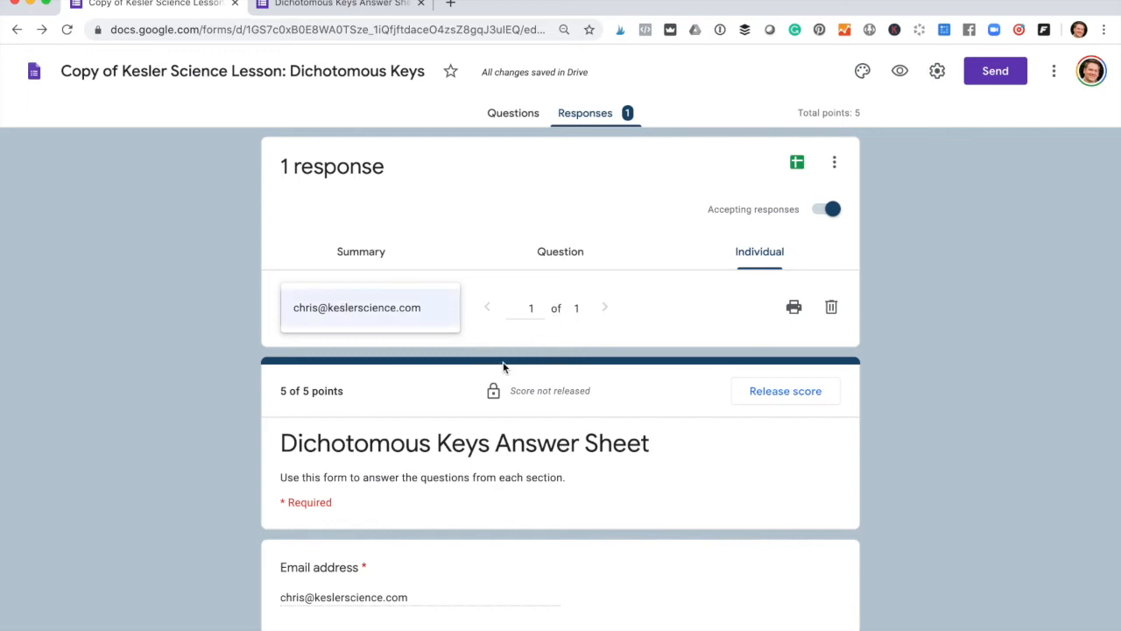
Step: In the individual response, enter a score of 10 for Question #2 about who stole the microscope
scroll(503, 366, down, 5)
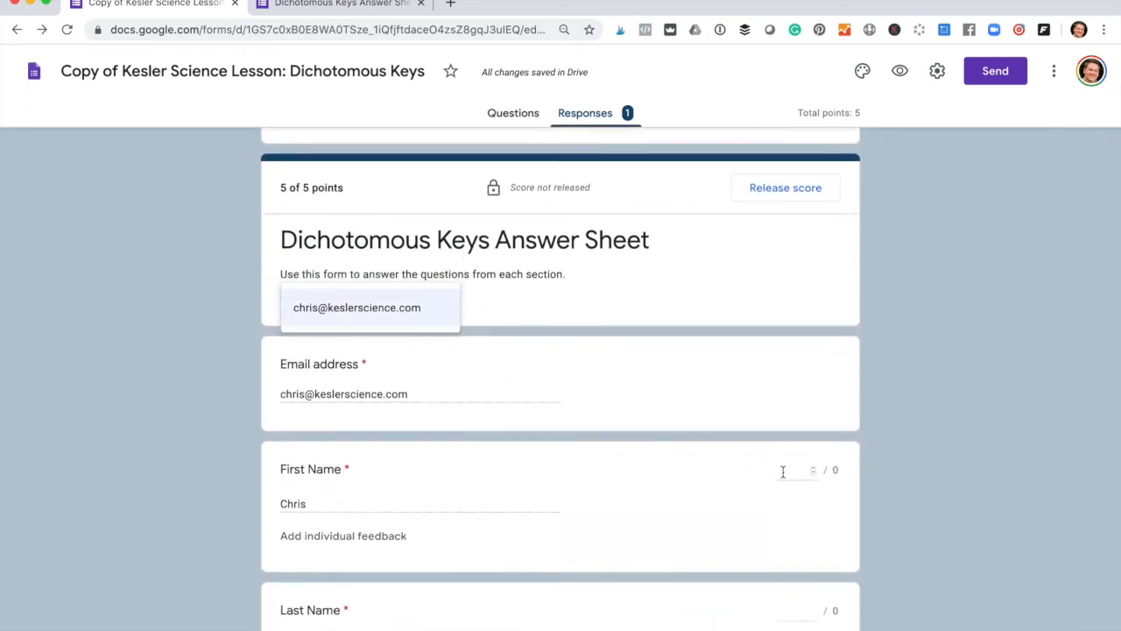
scroll(783, 471, down, 10)
scroll(783, 477, up, 2)
scroll(783, 478, down, 10)
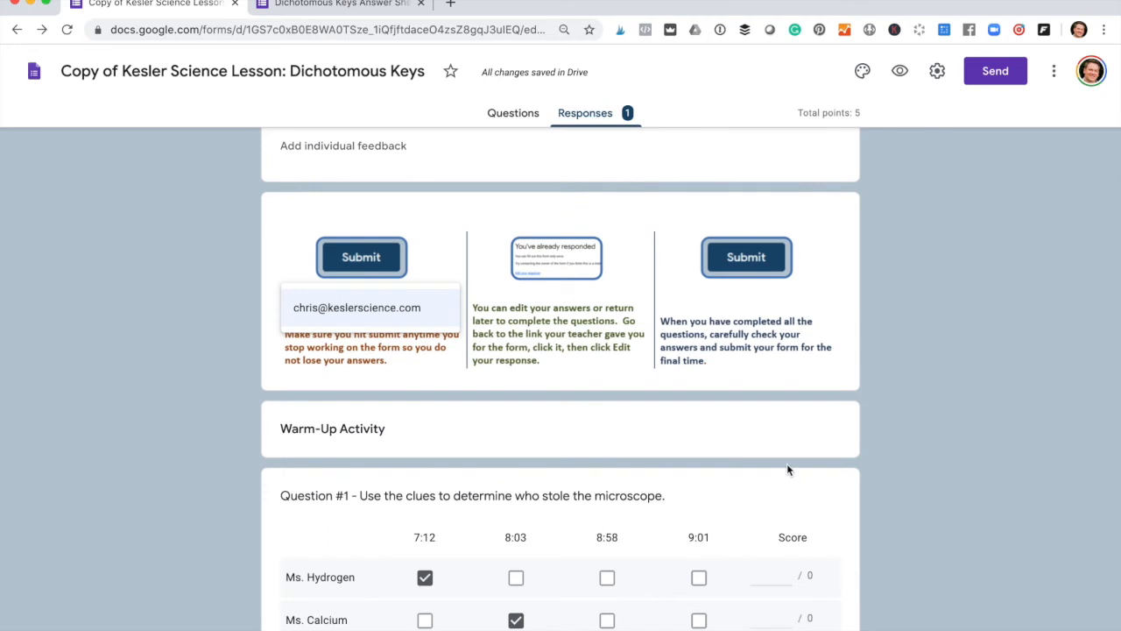
scroll(787, 470, down, 3)
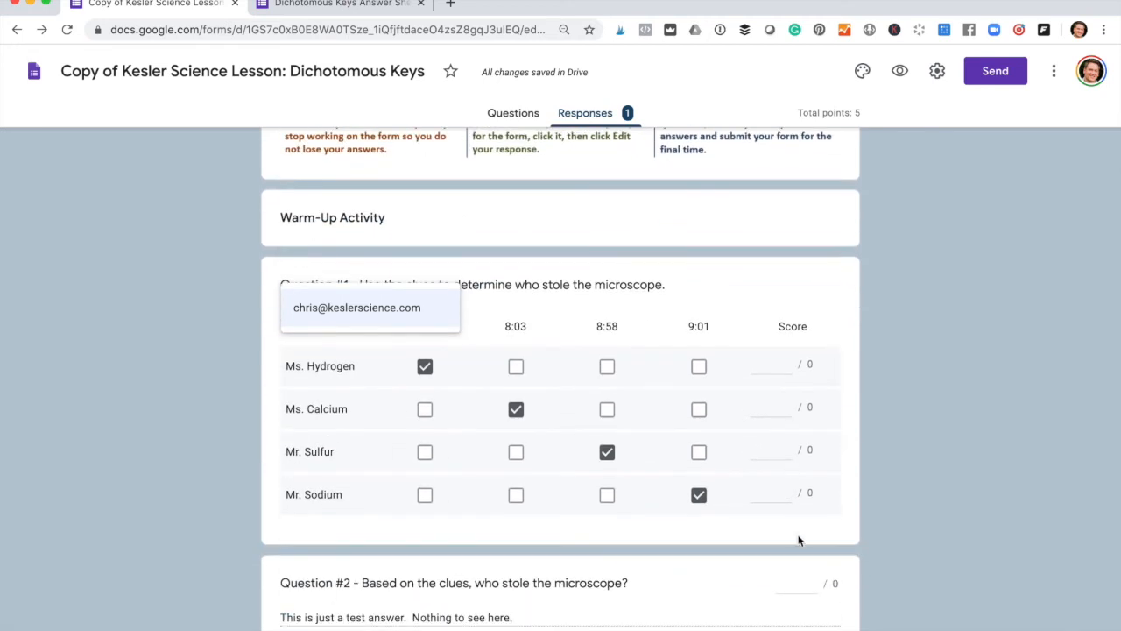
scroll(775, 388, down, 4)
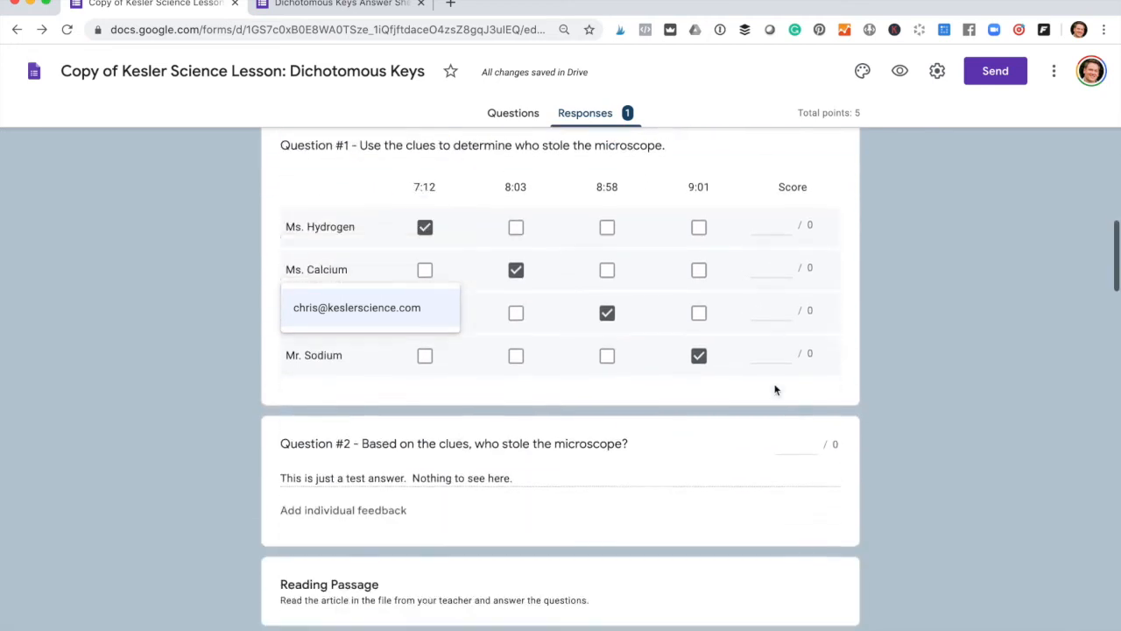
scroll(774, 391, up, 2)
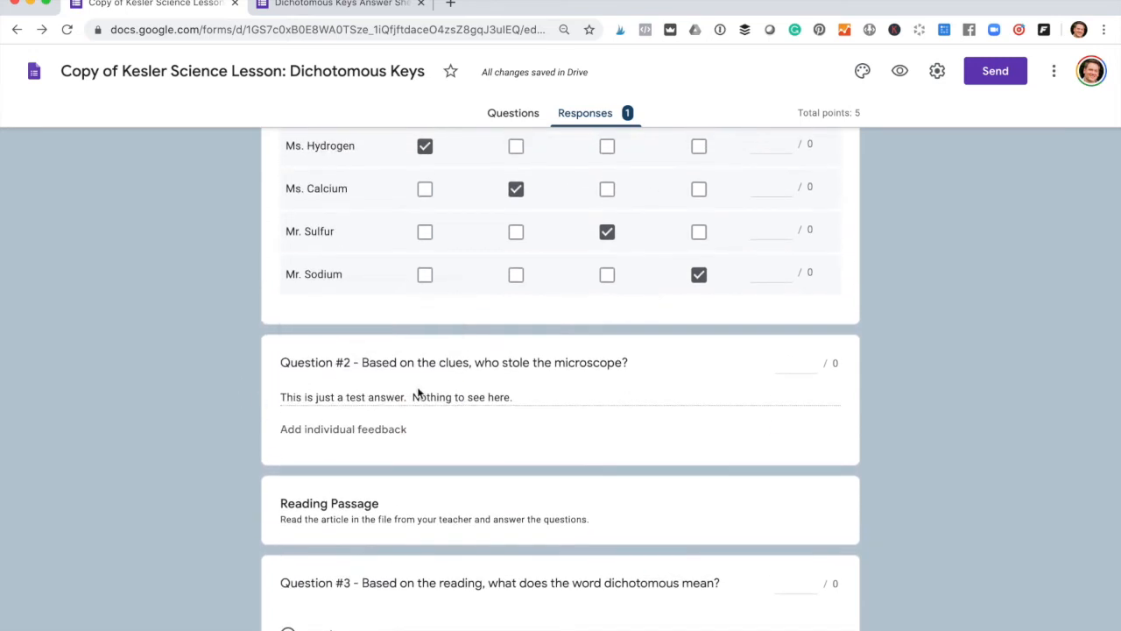
click(795, 364)
text(10)
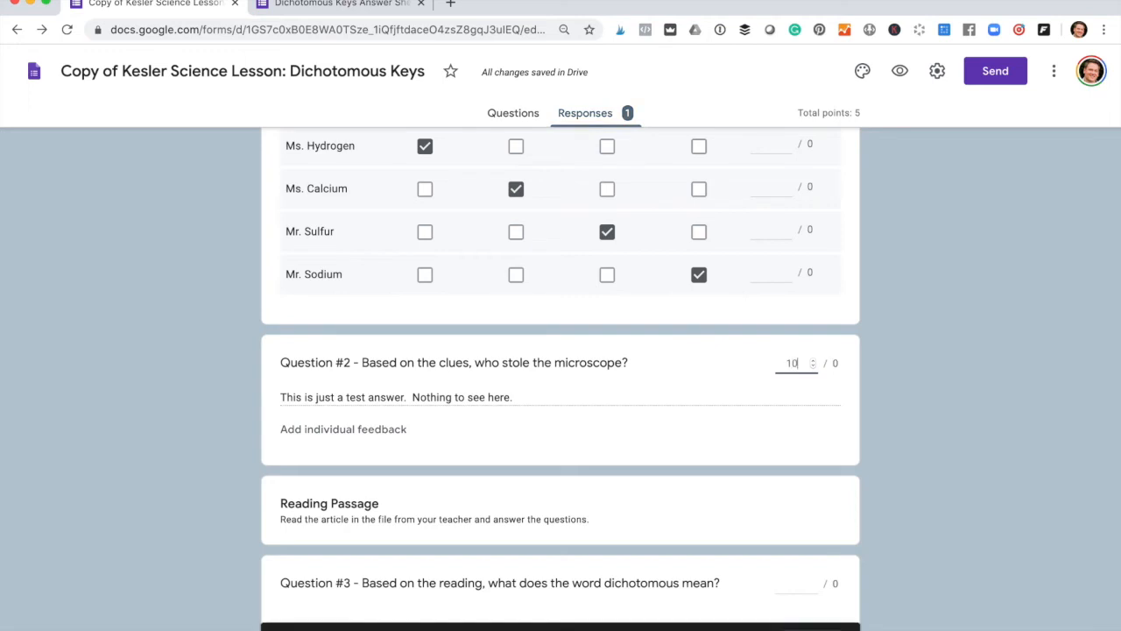
Step: Enter a score of 0 for Question #3 about the meaning of dichotomous
scroll(780, 432, down, 3)
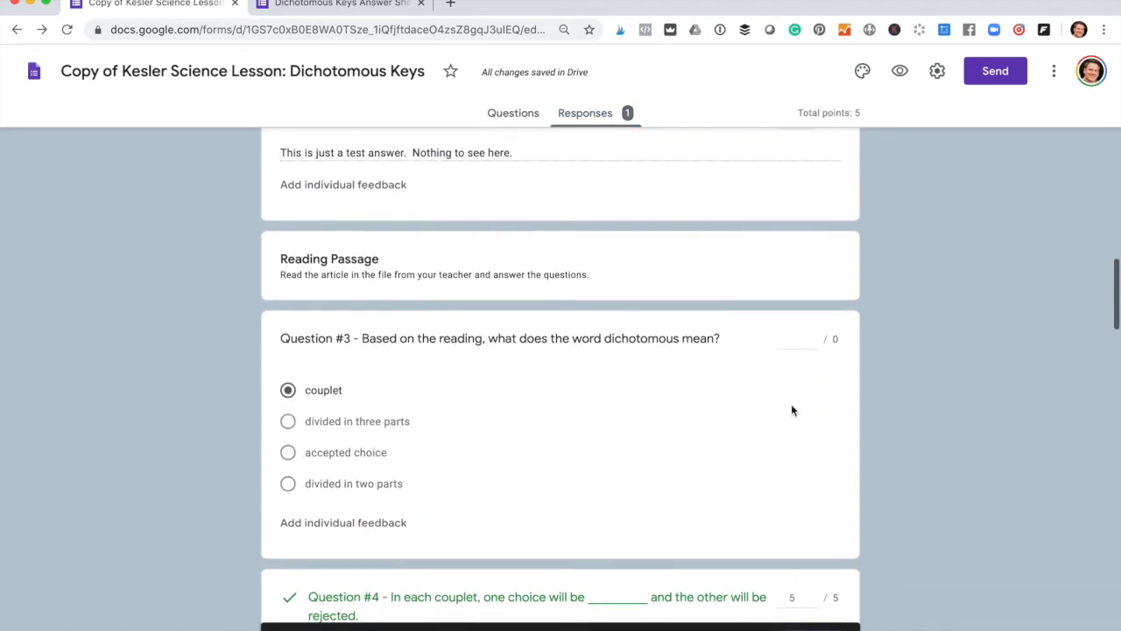
click(794, 338)
text(25)
key(BackSpace)
key(BackSpace)
text(0)
click(942, 382)
Step: Check the score of Question #4, the response's total points and its score release option
scroll(942, 383, down, 3)
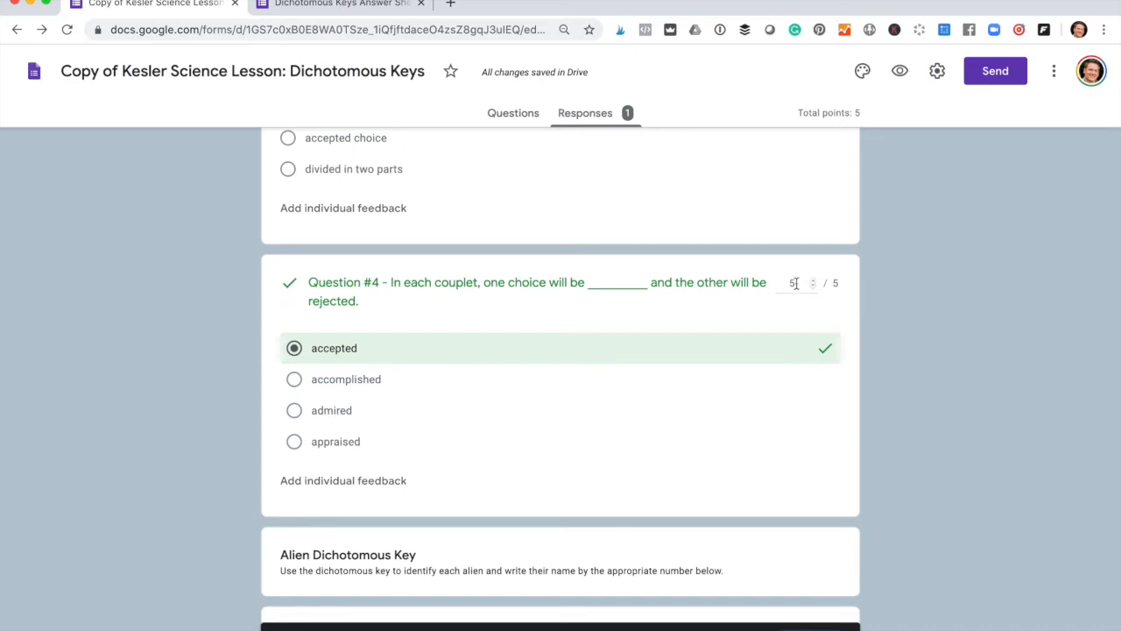
scroll(795, 285, up, 20)
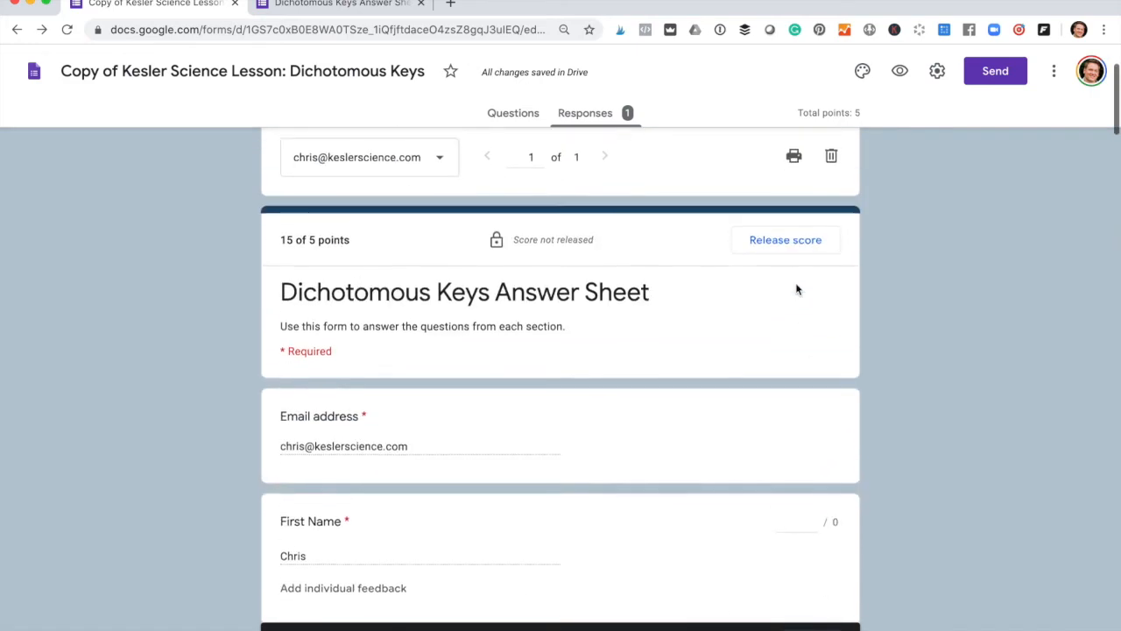
scroll(796, 289, up, 2)
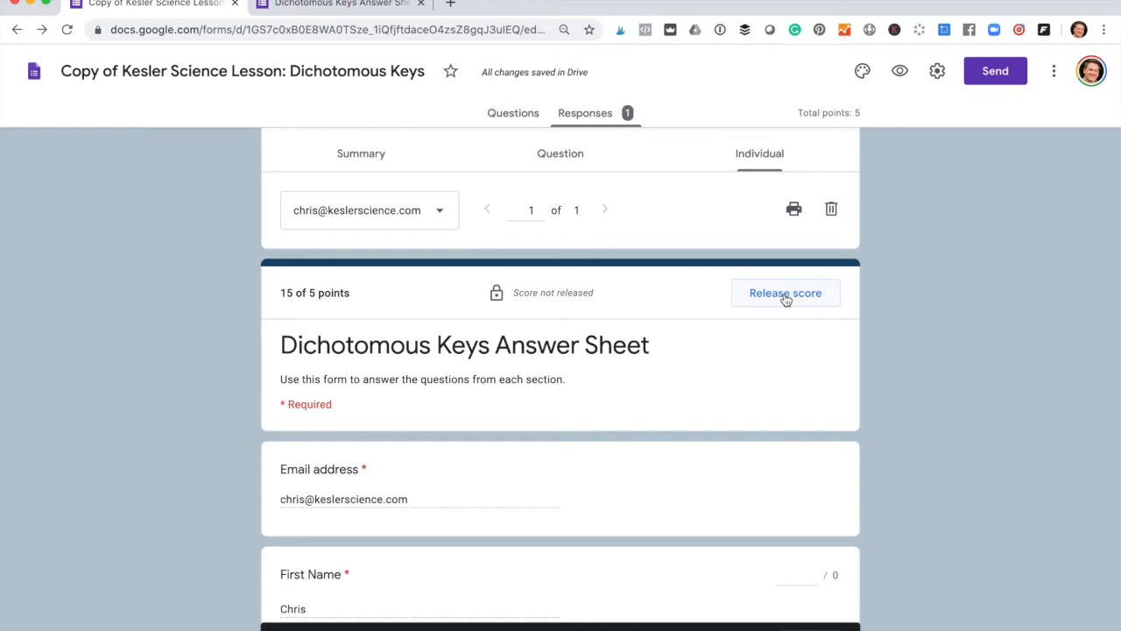
scroll(786, 299, up, 2)
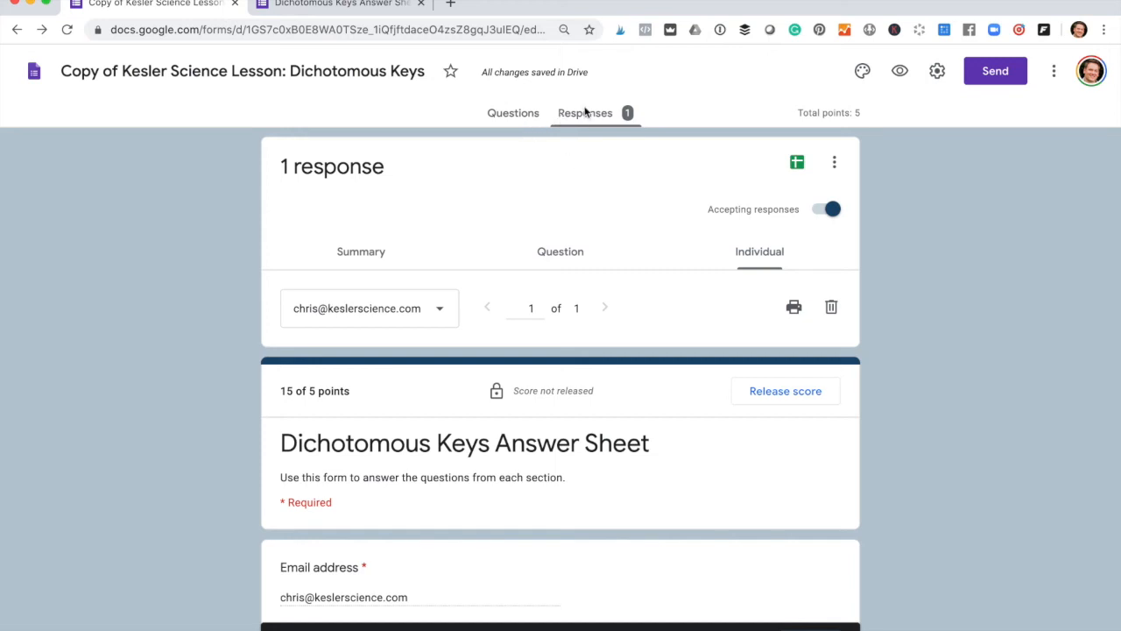
Step: Create a new spreadsheet for the form's responses and glance across its columns
click(798, 164)
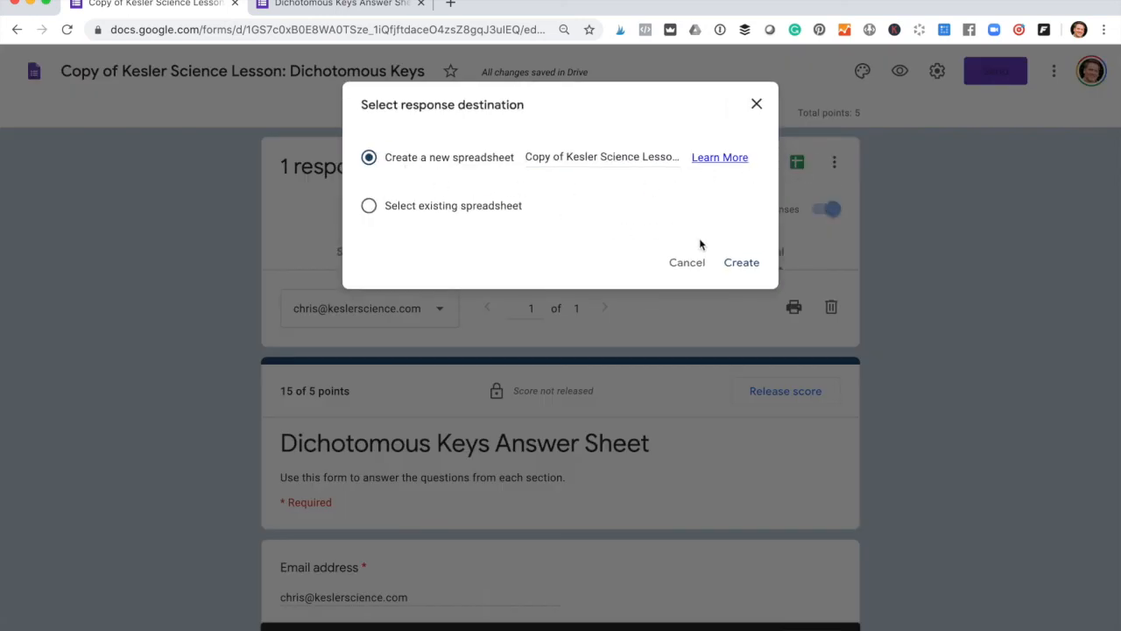
click(735, 262)
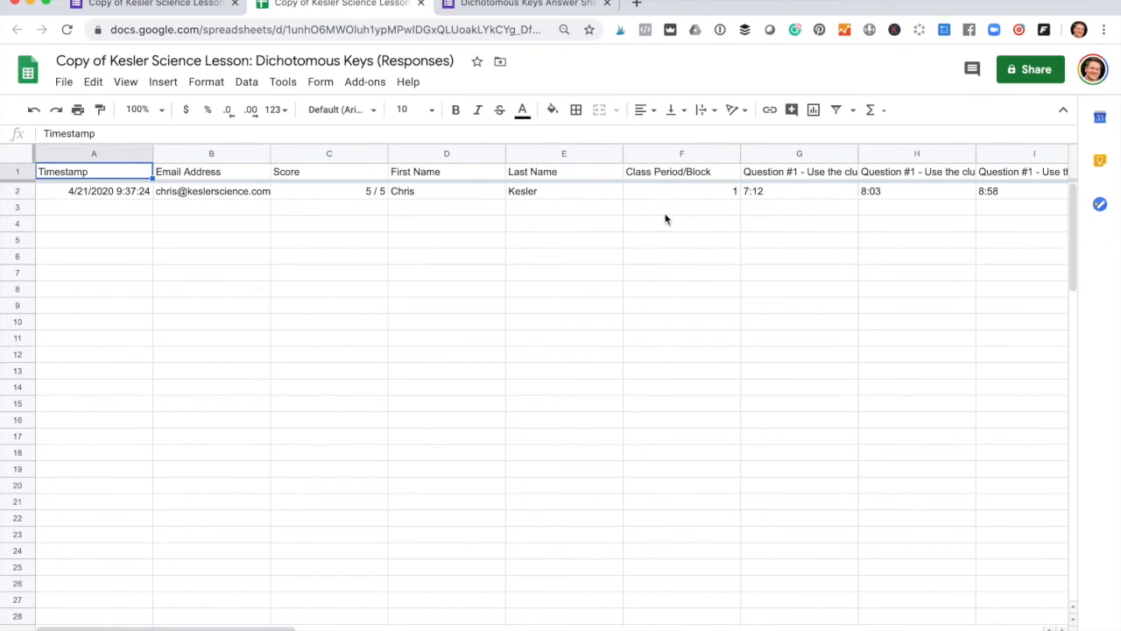
scroll(665, 217, right, 5)
scroll(665, 219, left, 3)
scroll(665, 219, left, 3)
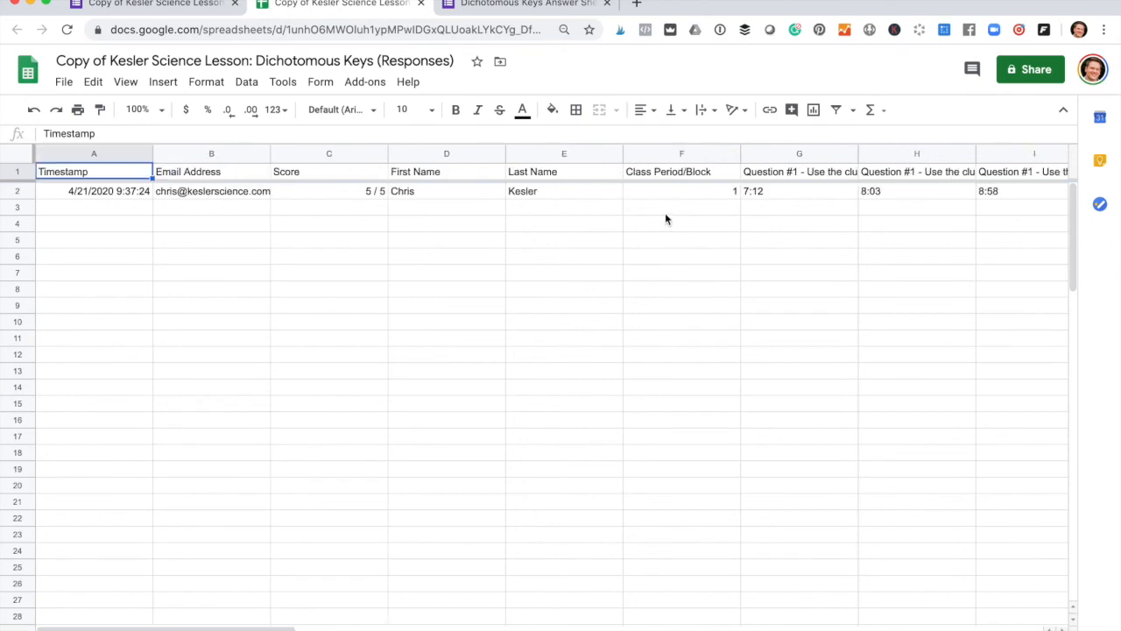
Step: Examine the submitted answers in row 2, from Class Period/Block through the Identify Alien columns and back to the student's details
click(706, 194)
key(Right)
key(Right)
key(Right)
key(Right)
key(Right)
key(Right)
key(Right)
key(Right)
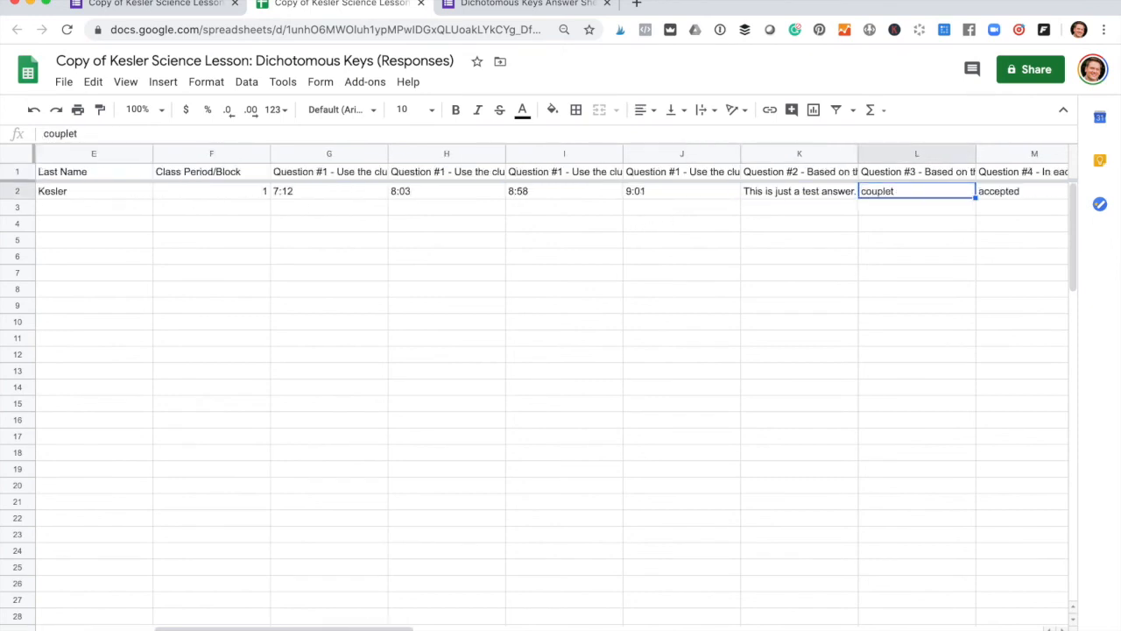
key(Right)
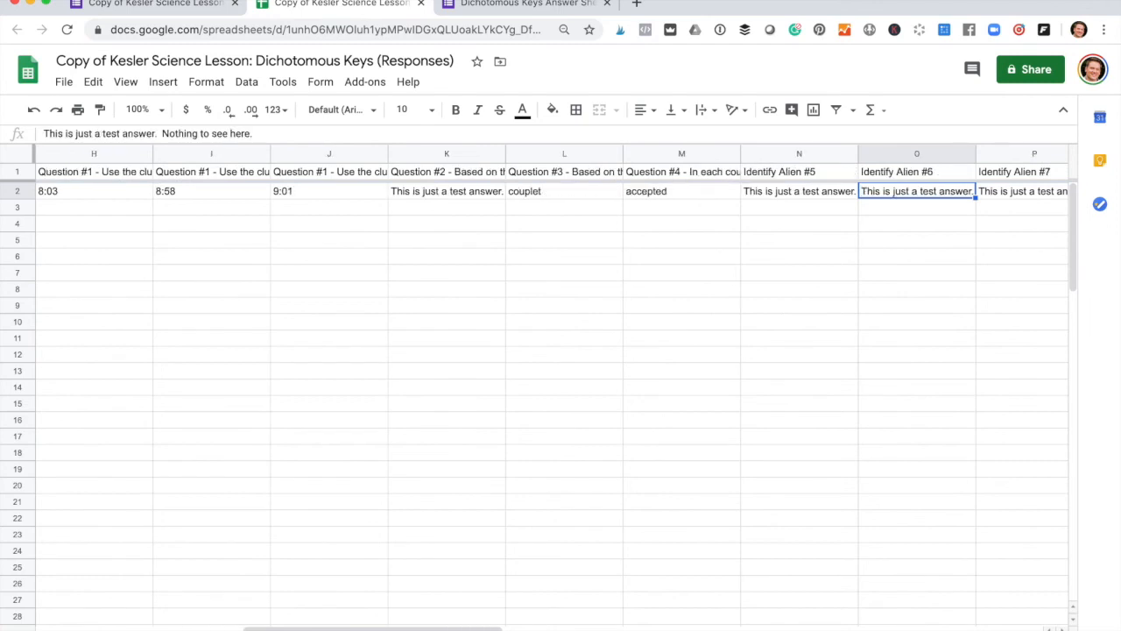
key(Right)
key(Left)
key(Left)
key(Left)
key(Left)
key(Left)
key(Left)
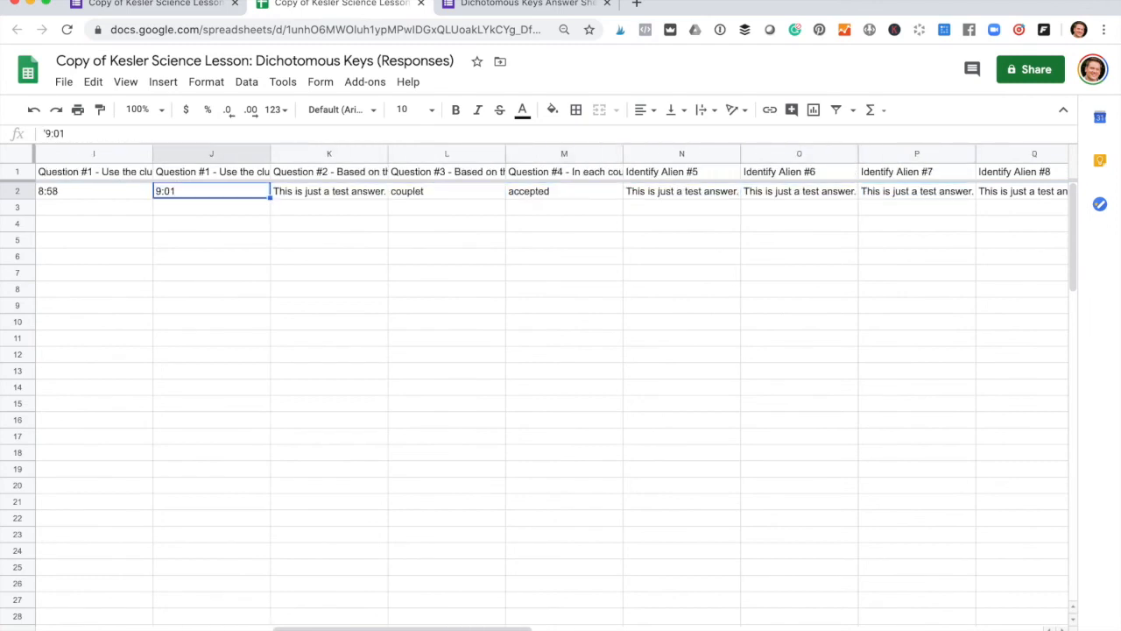
key(Left)
key(Left)
key(Left)
key(Left)
key(Left)
key(Left)
key(Left)
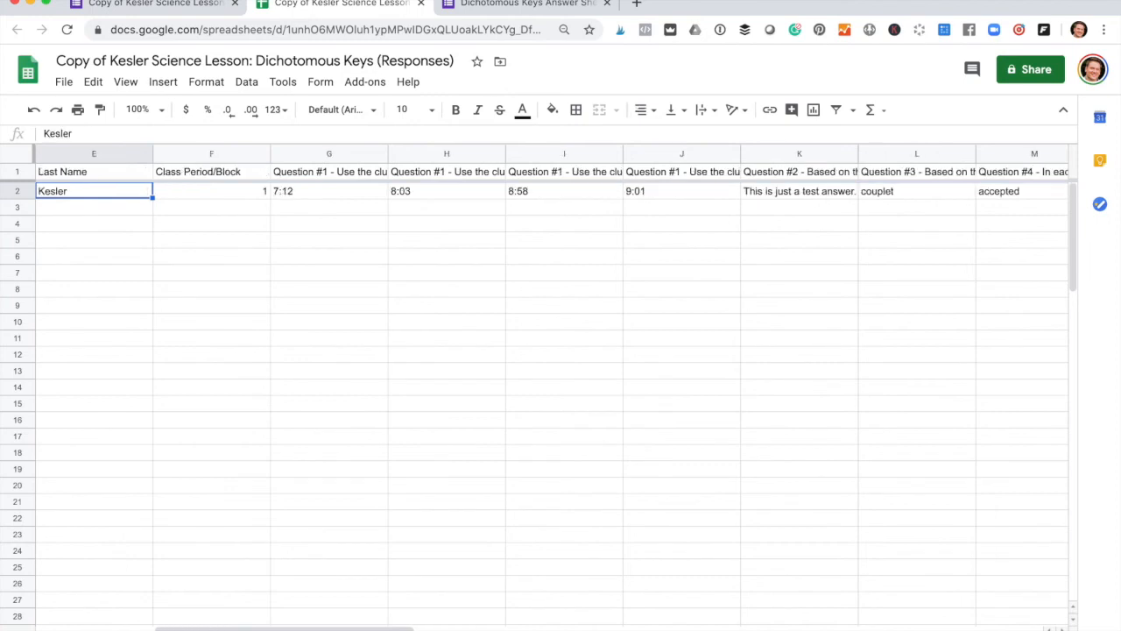
key(Left)
key(Left)
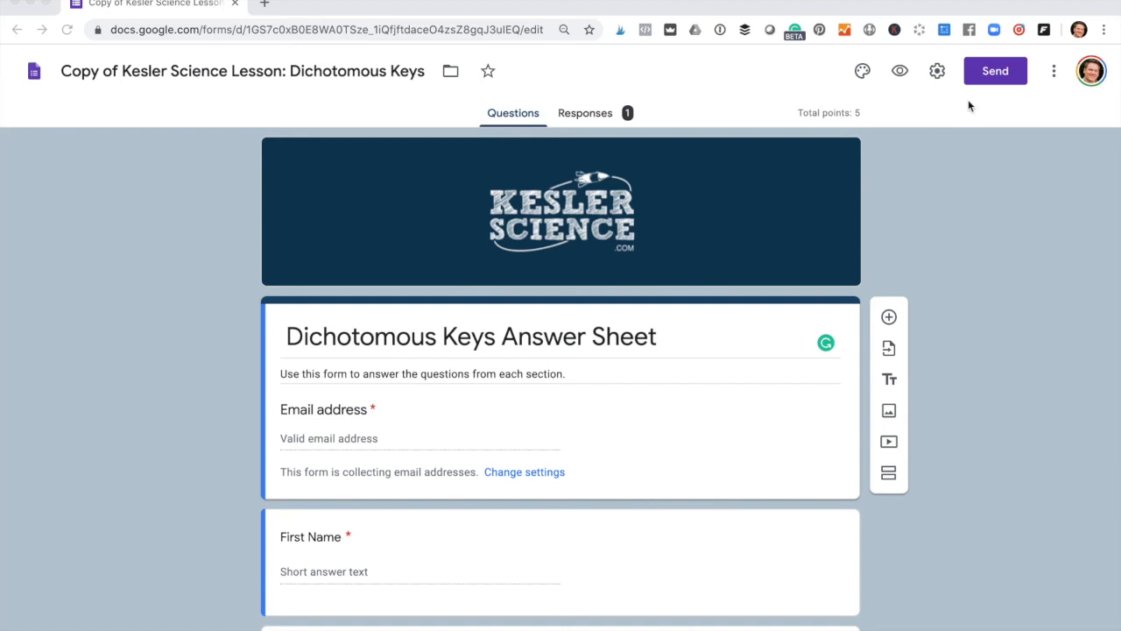
Step: Get the form's sharing link as a shortened URL and copy it
click(992, 75)
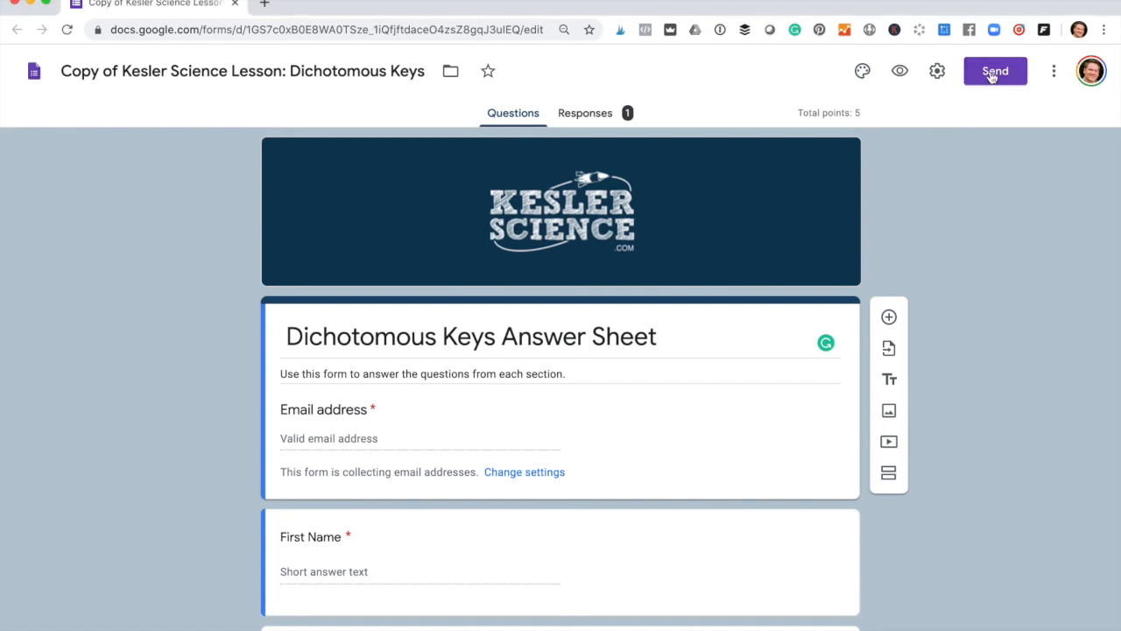
click(994, 73)
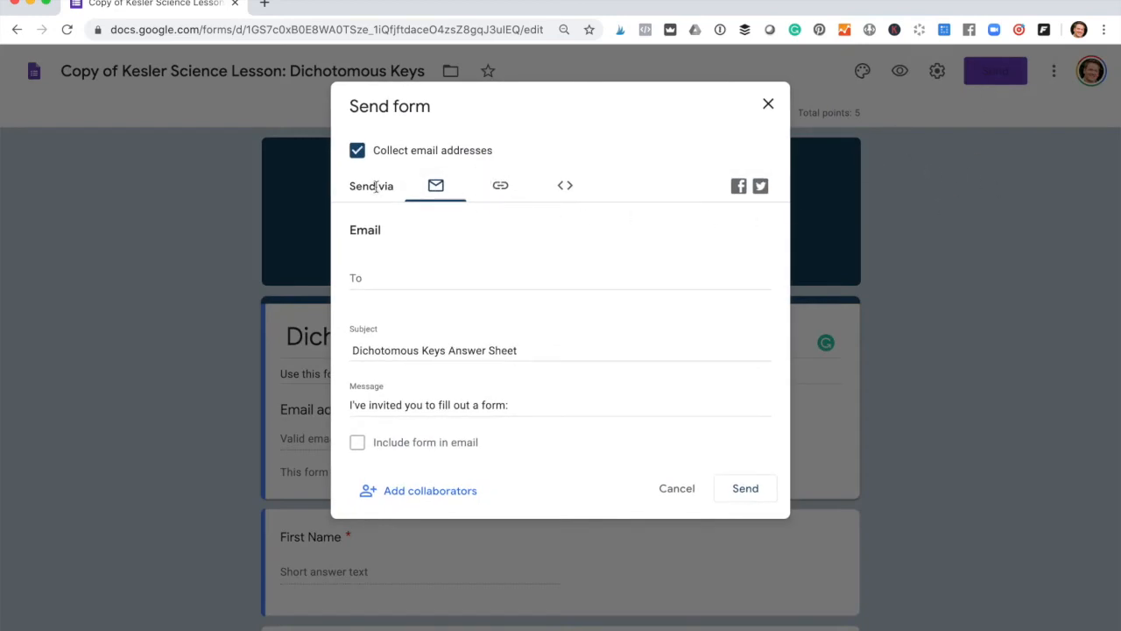
click(506, 186)
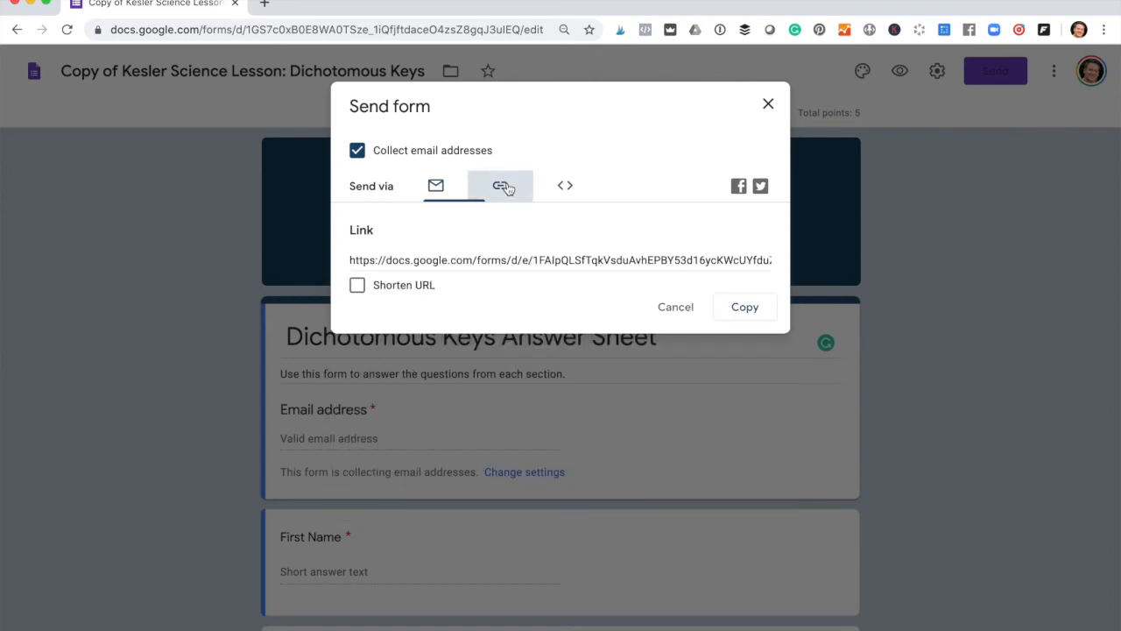
click(358, 287)
key(super+c)
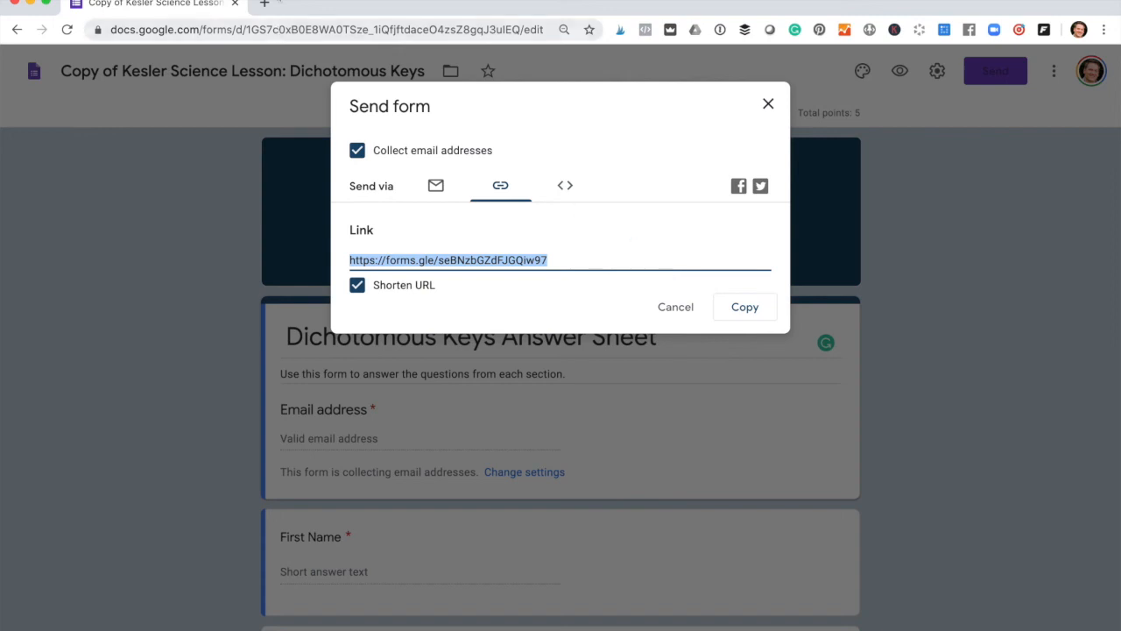
Step: Visit the copied form link in a new browser tab and open the already submitted response for editing
click(265, 5)
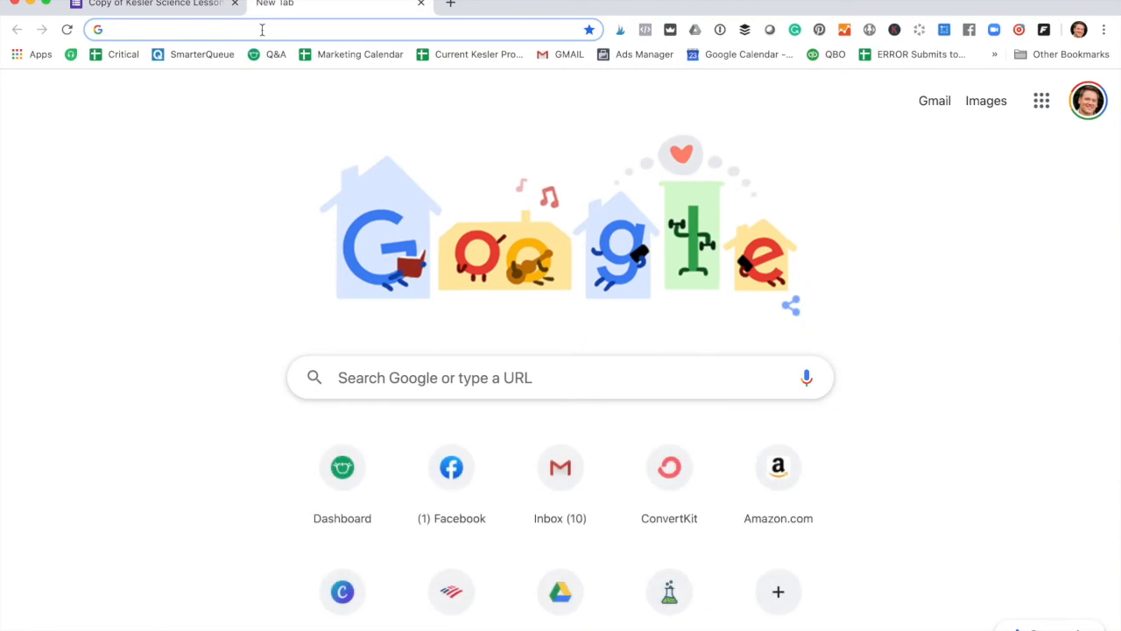
key(super+v)
key(Return)
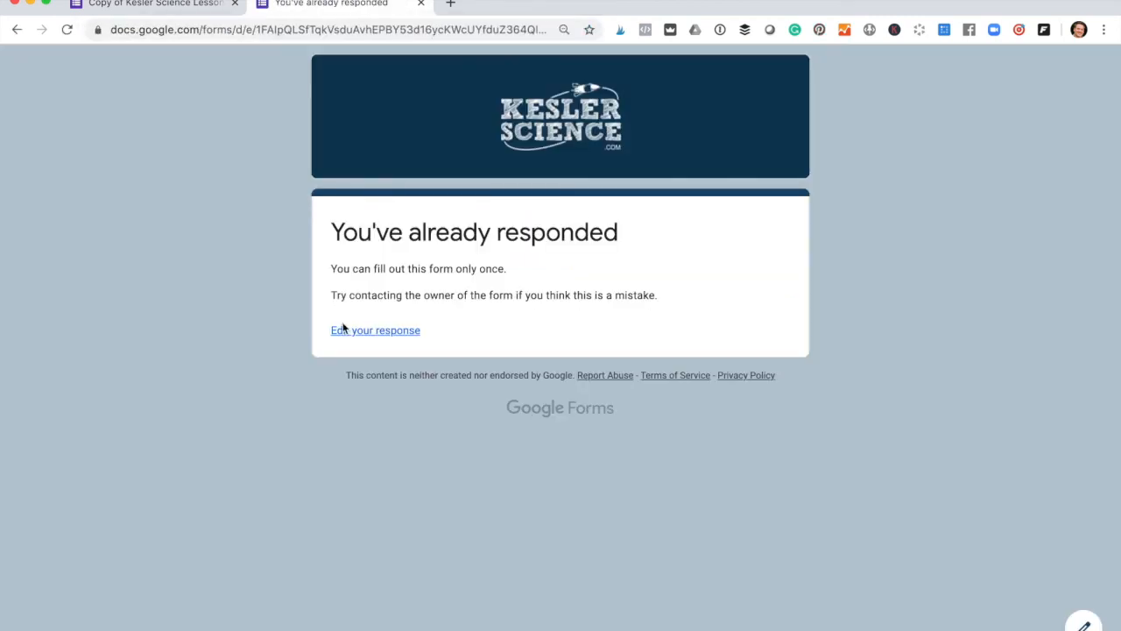
click(347, 333)
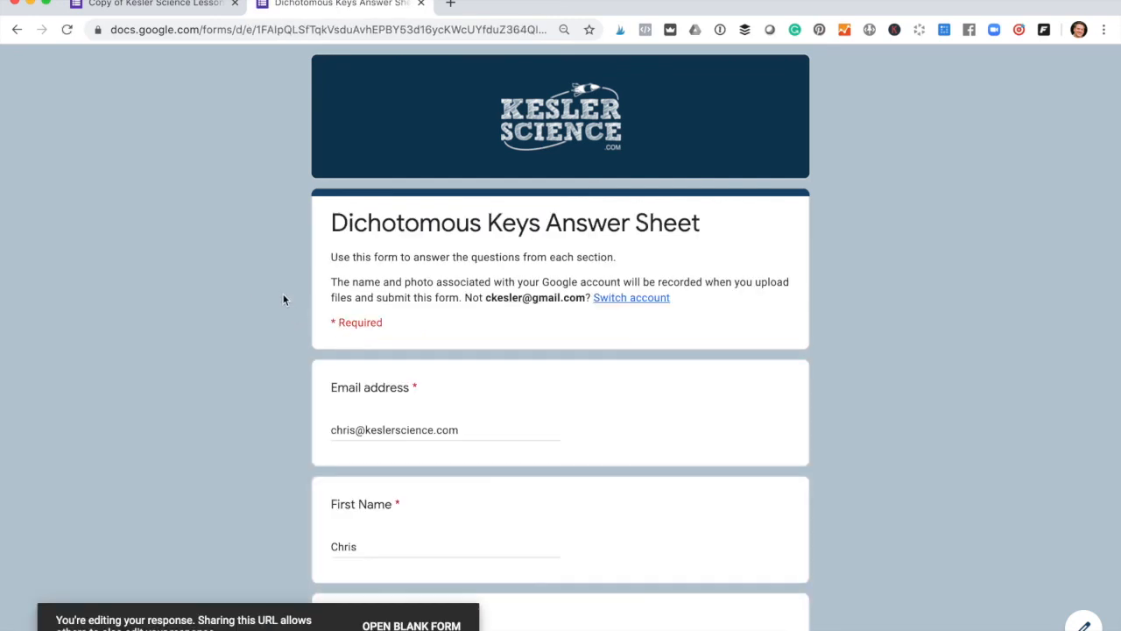
scroll(248, 292, down, 2)
scroll(247, 294, down, 10)
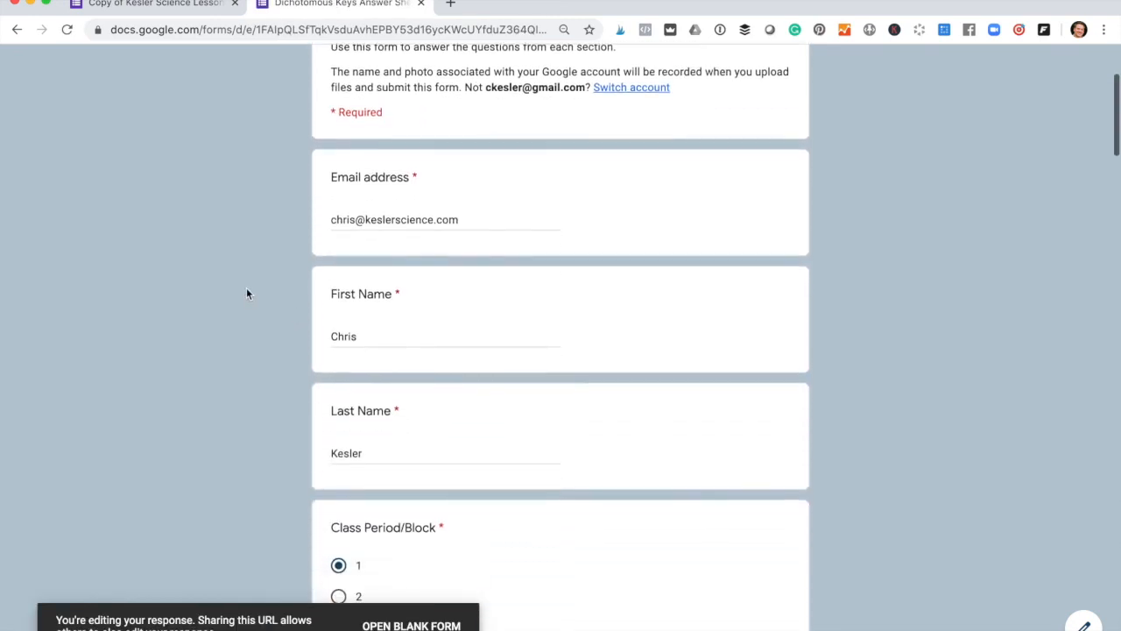
Step: Review the previously submitted answers in the editable response, from the student details through the Warm-Up Activity to the Reading Passage questions
scroll(247, 293, down, 10)
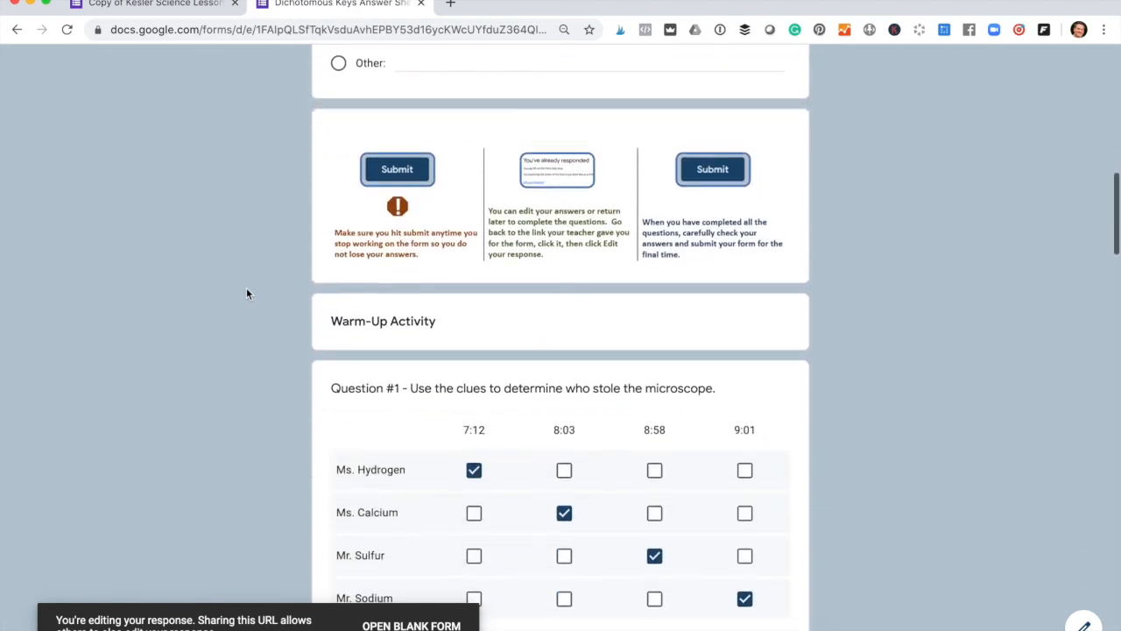
scroll(246, 293, down, 6)
scroll(246, 293, up, 11)
scroll(246, 289, down, 2)
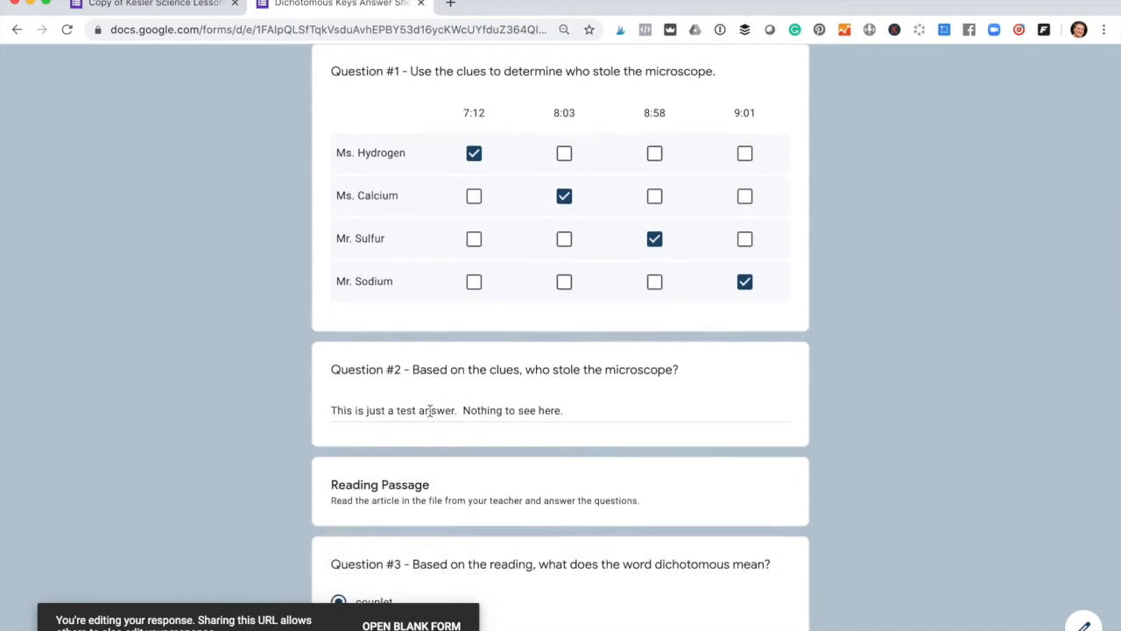
scroll(427, 410, down, 2)
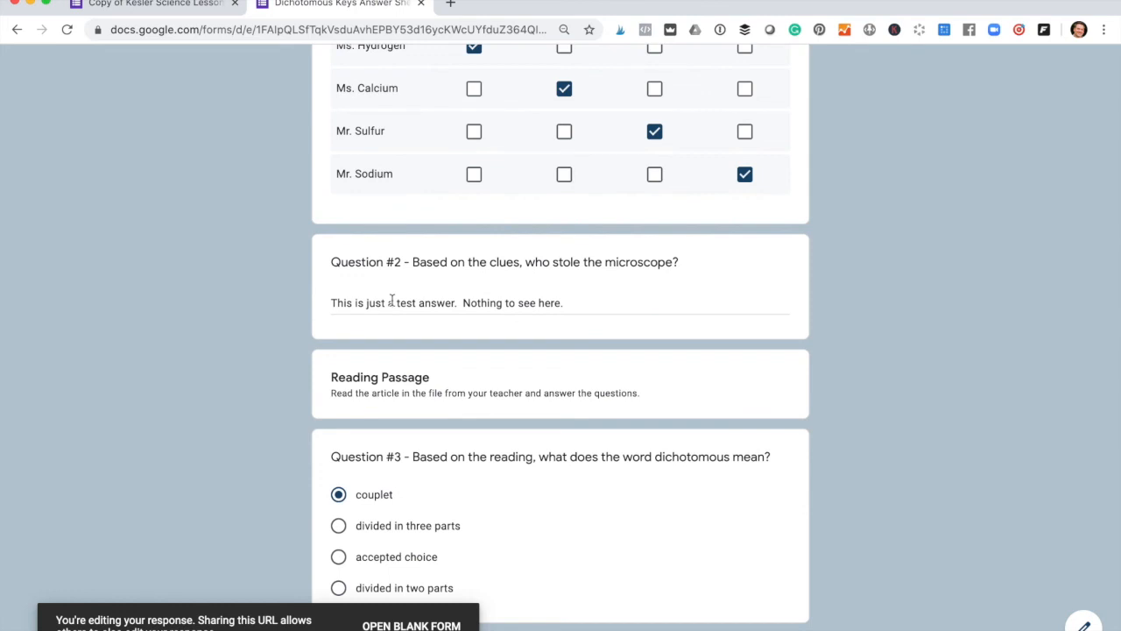
scroll(392, 301, down, 3)
scroll(199, 81, up, 1)
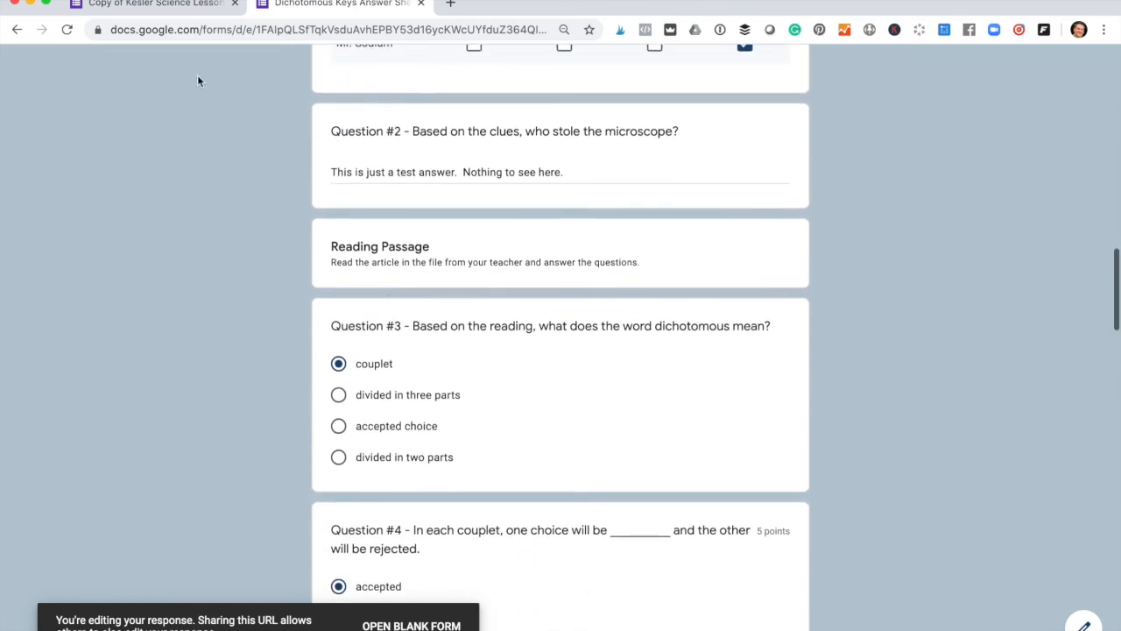
Step: Return to the form editor, close the Send form dialog, and preview the form and select the preview page's full web address
click(140, 5)
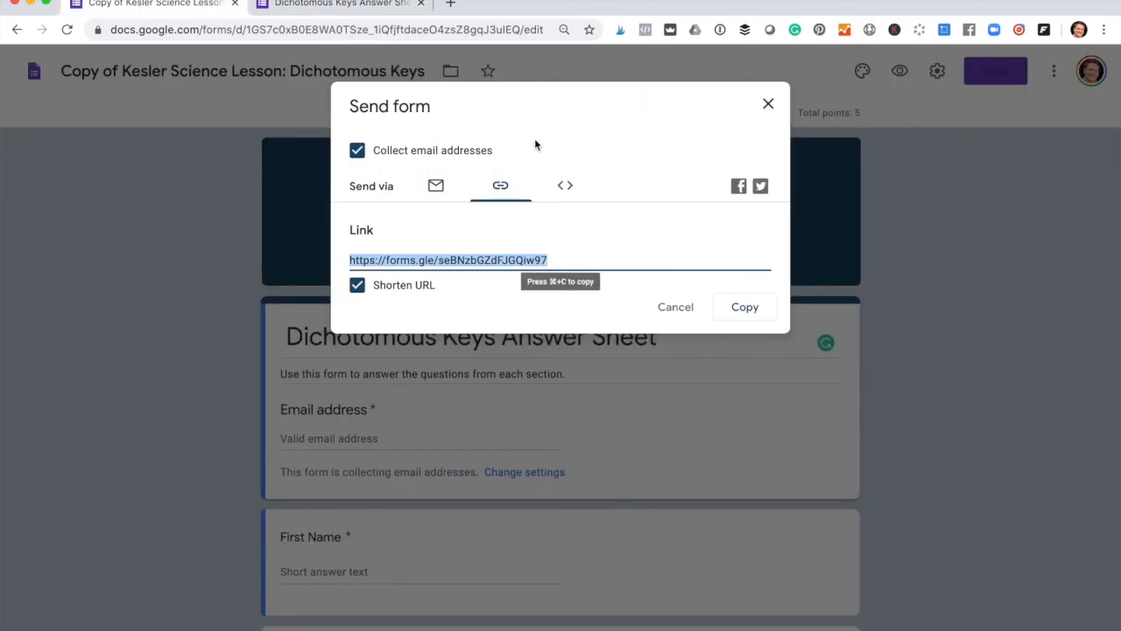
click(767, 104)
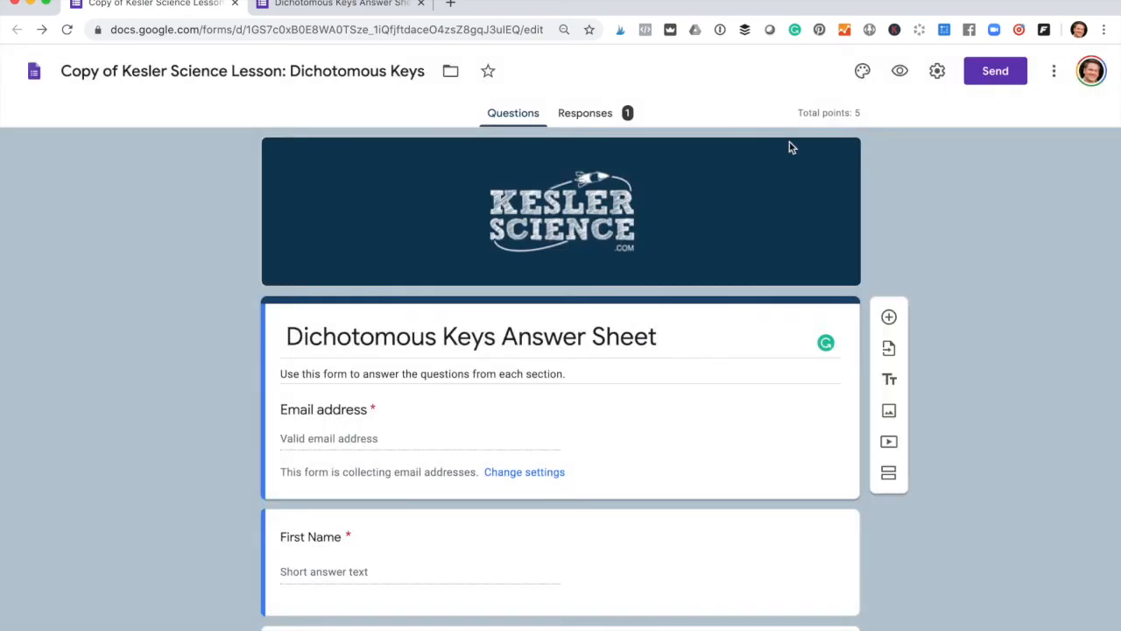
click(898, 75)
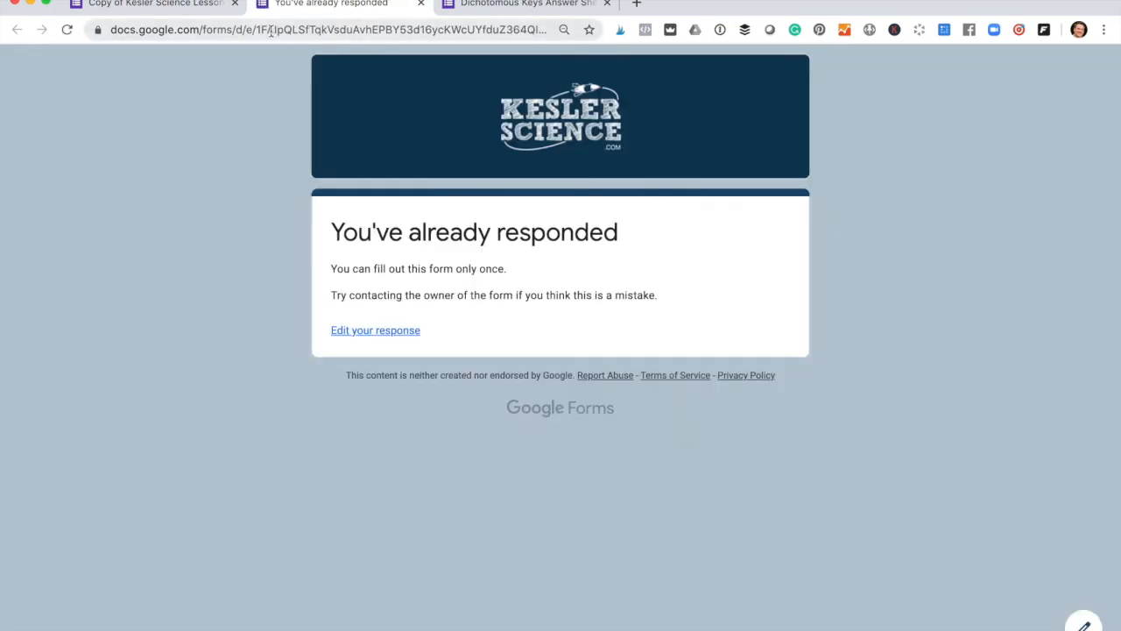
click(271, 29)
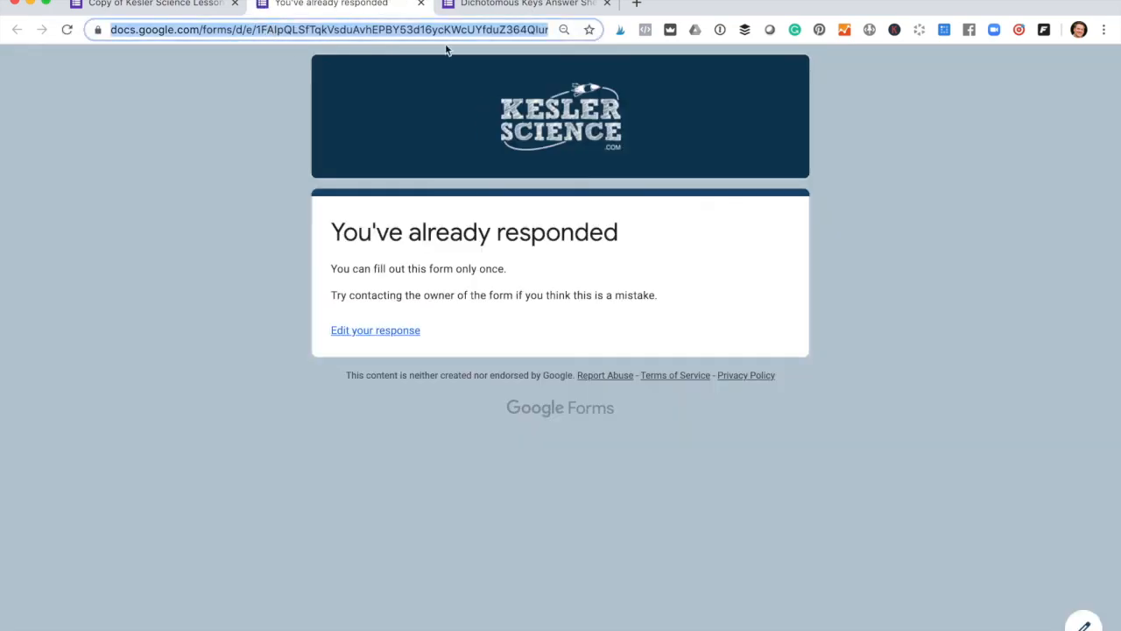